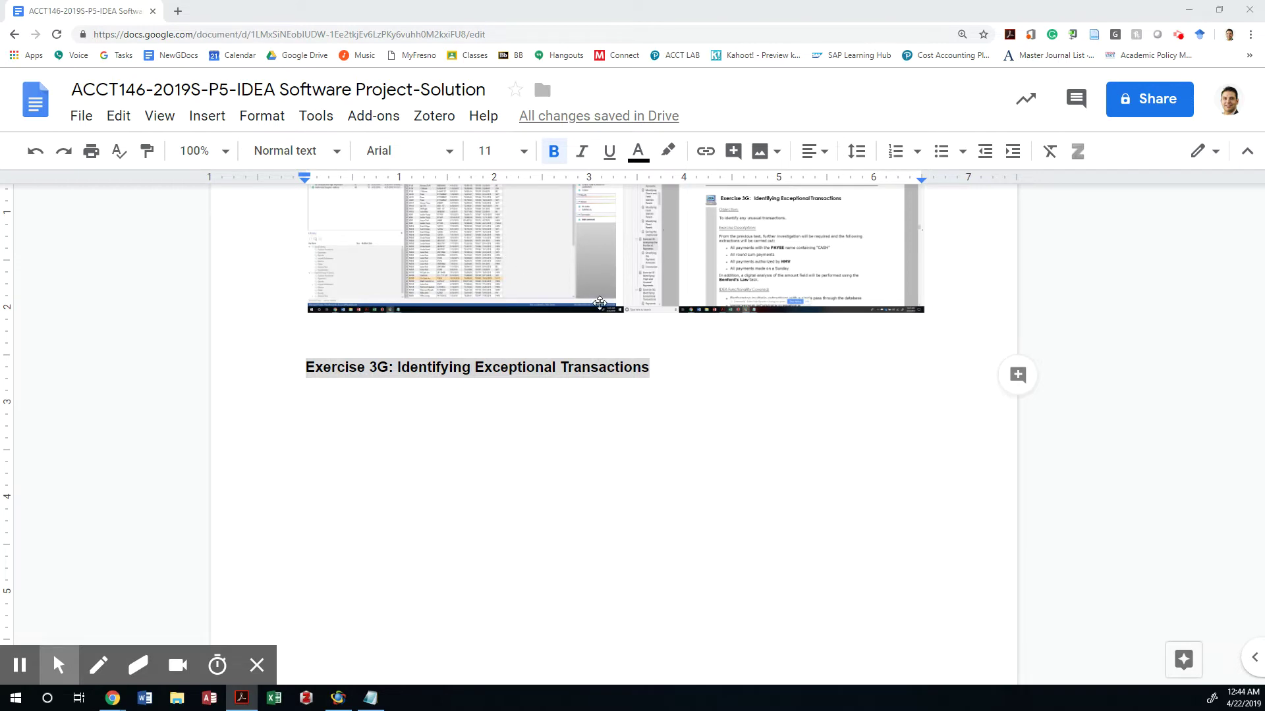
# Step: Scroll the solution document down to the 'Exercise 3G: Identifying Exceptional Transactions' heading
pyautogui.scroll(-1, 596, 300)
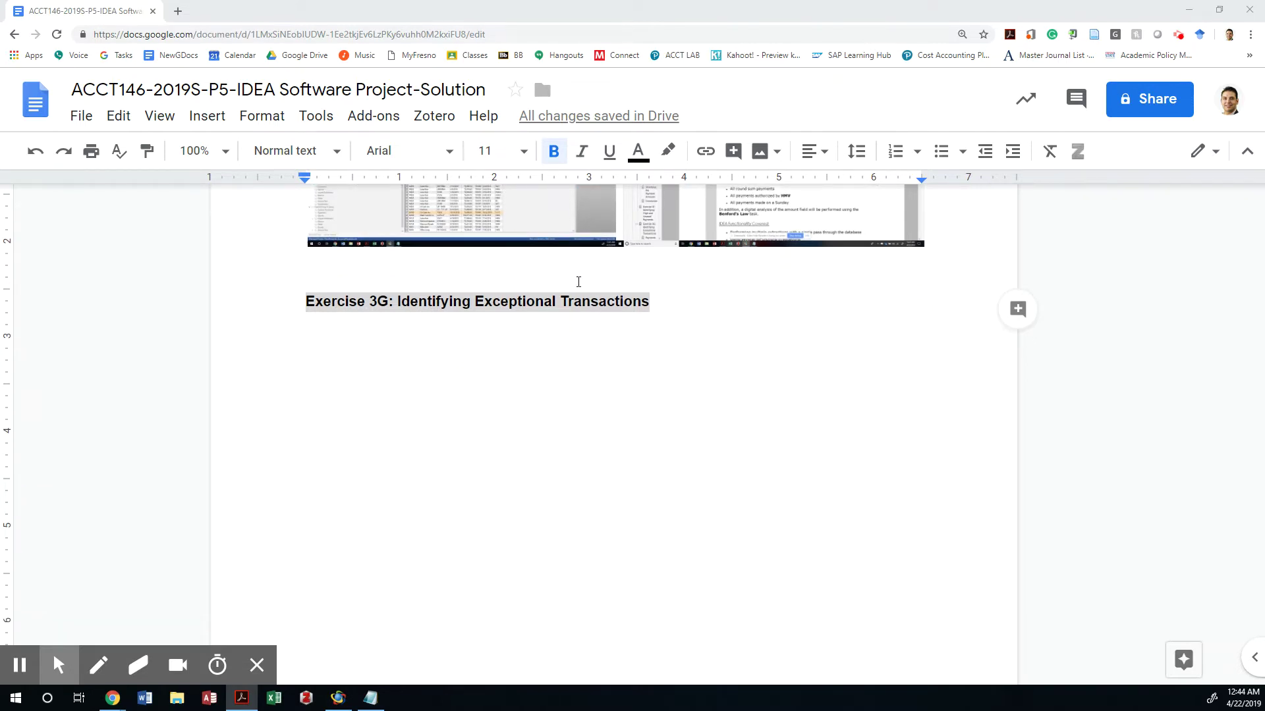
pyautogui.scroll(-1, 657, 295)
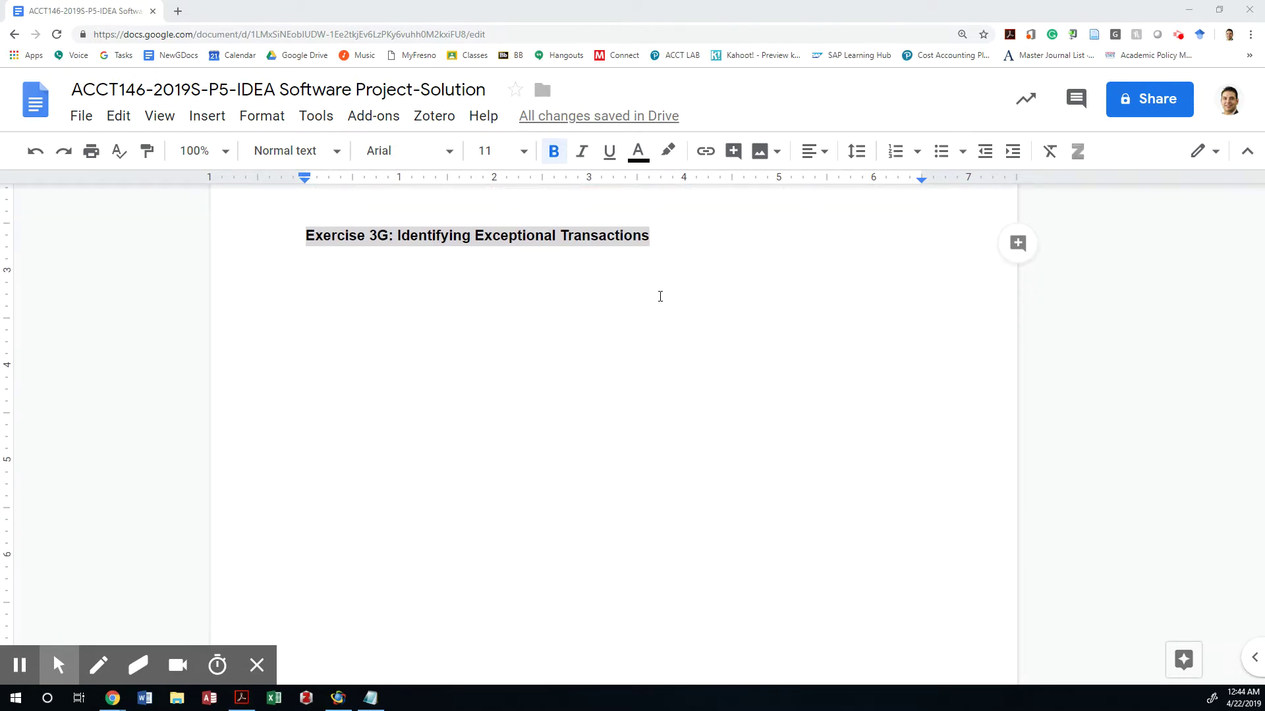
# Step: Close the Unusual and High Payments and stratification tabs, then reopen Accounts Payable's 999 records
pyautogui.hotkey('alt', 'Tab')
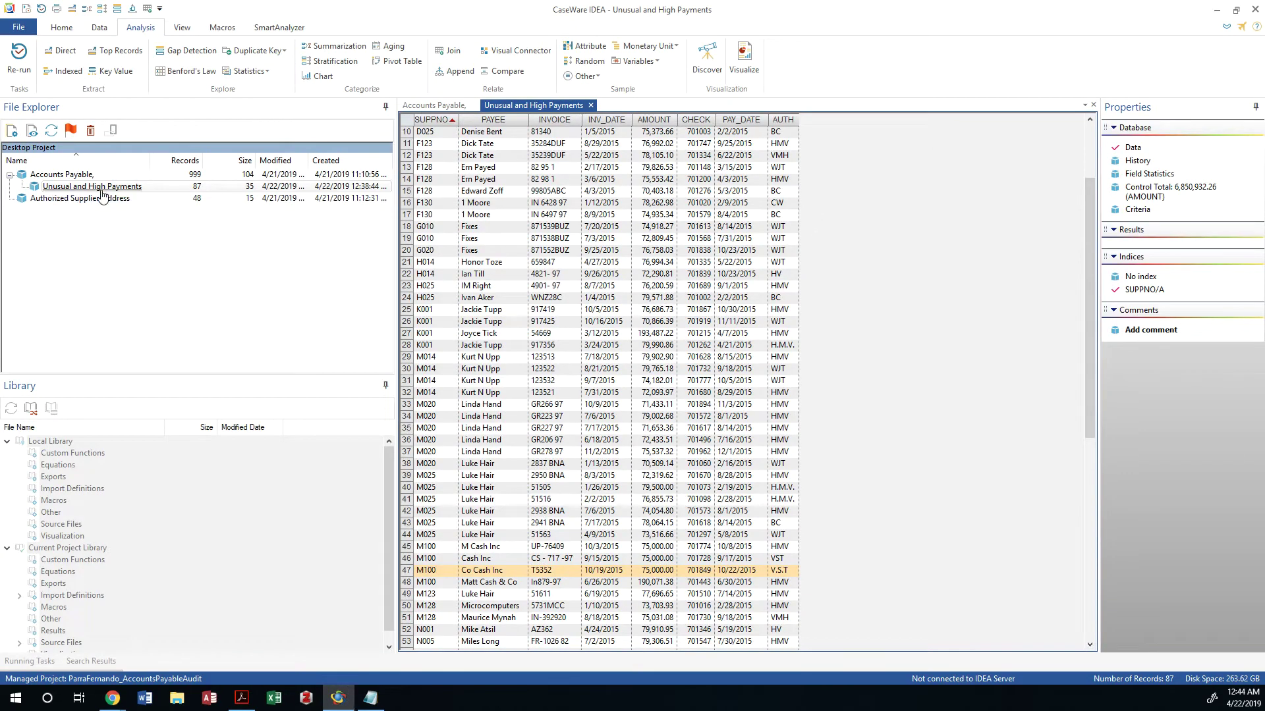
pyautogui.click(82, 175)
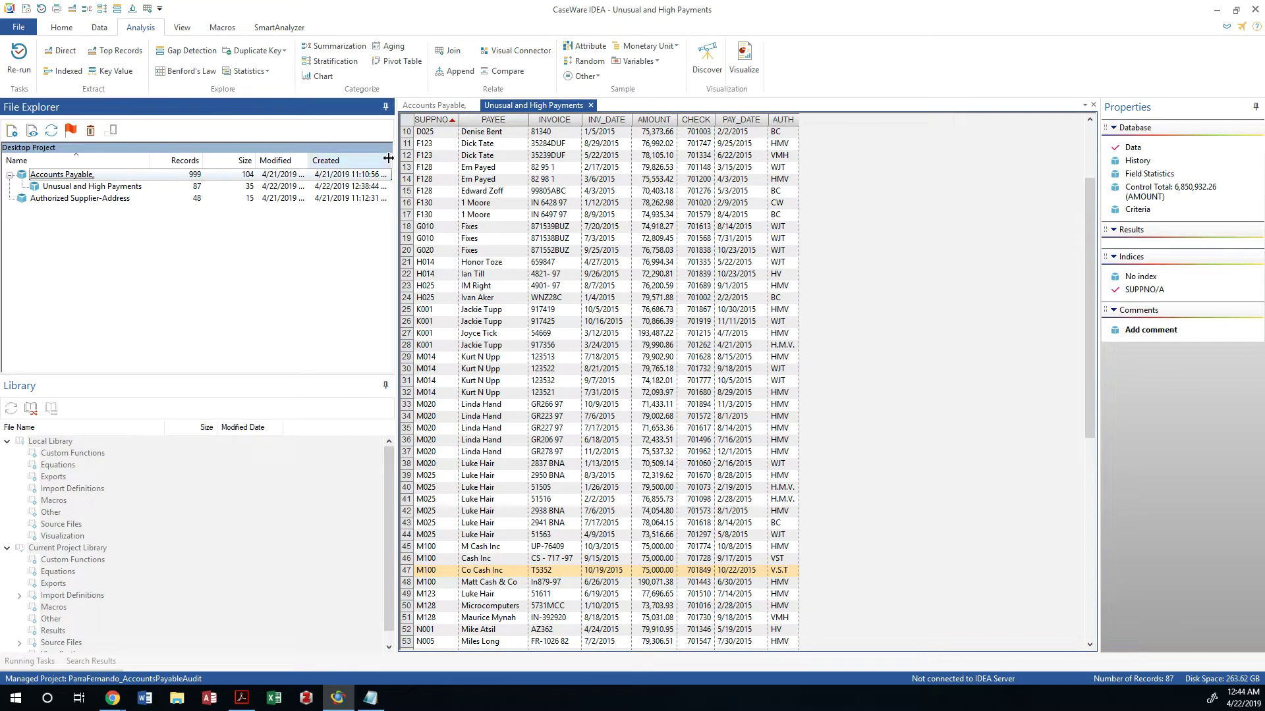
pyautogui.click(590, 105)
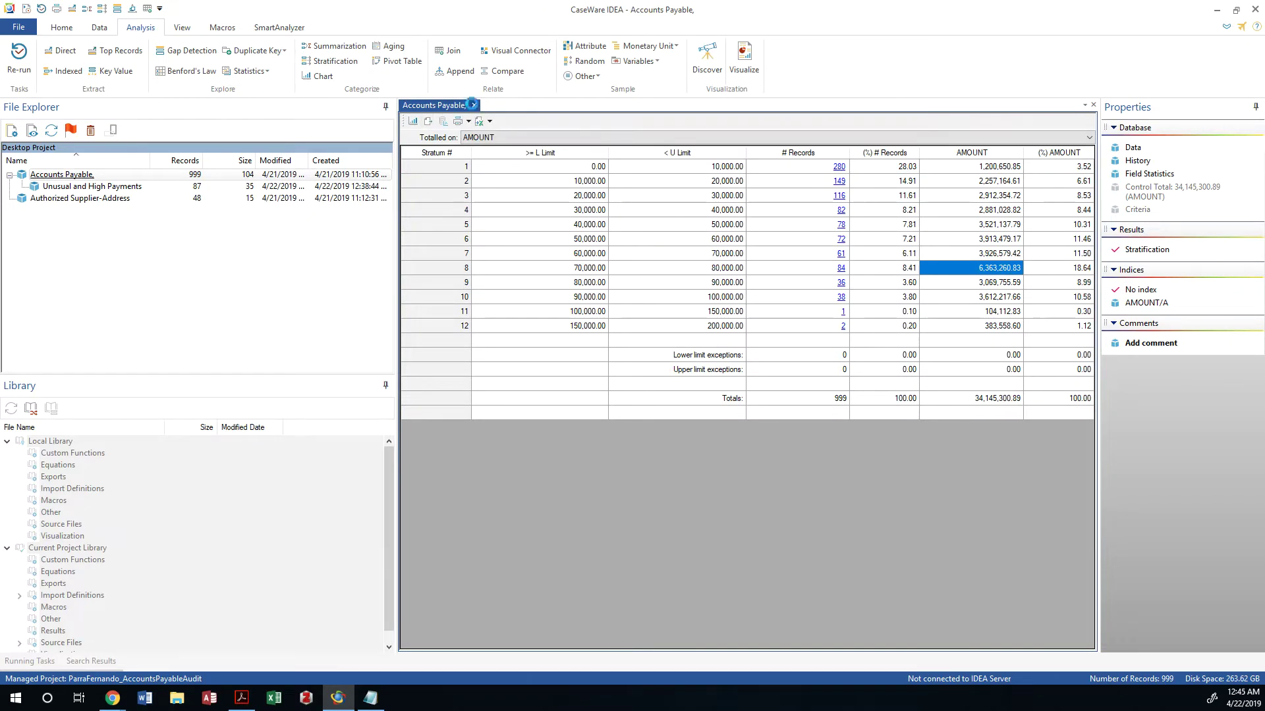
pyautogui.click(473, 105)
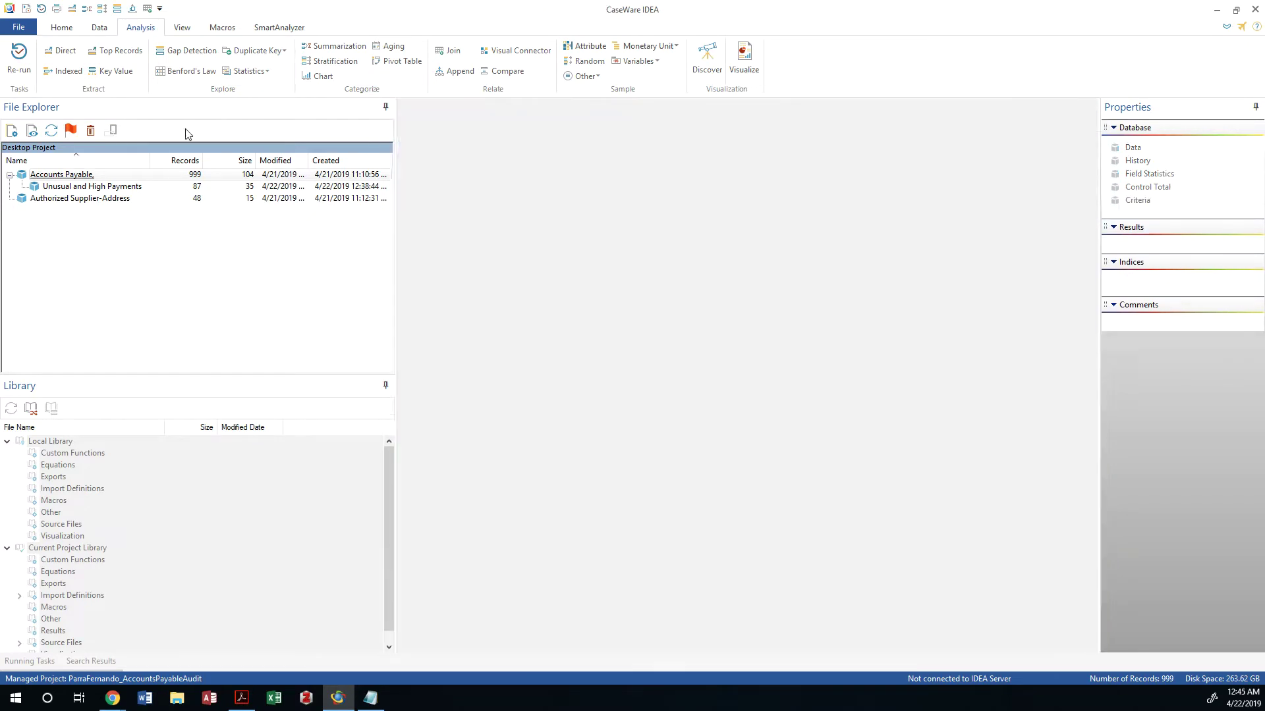
pyautogui.doubleClick(66, 179)
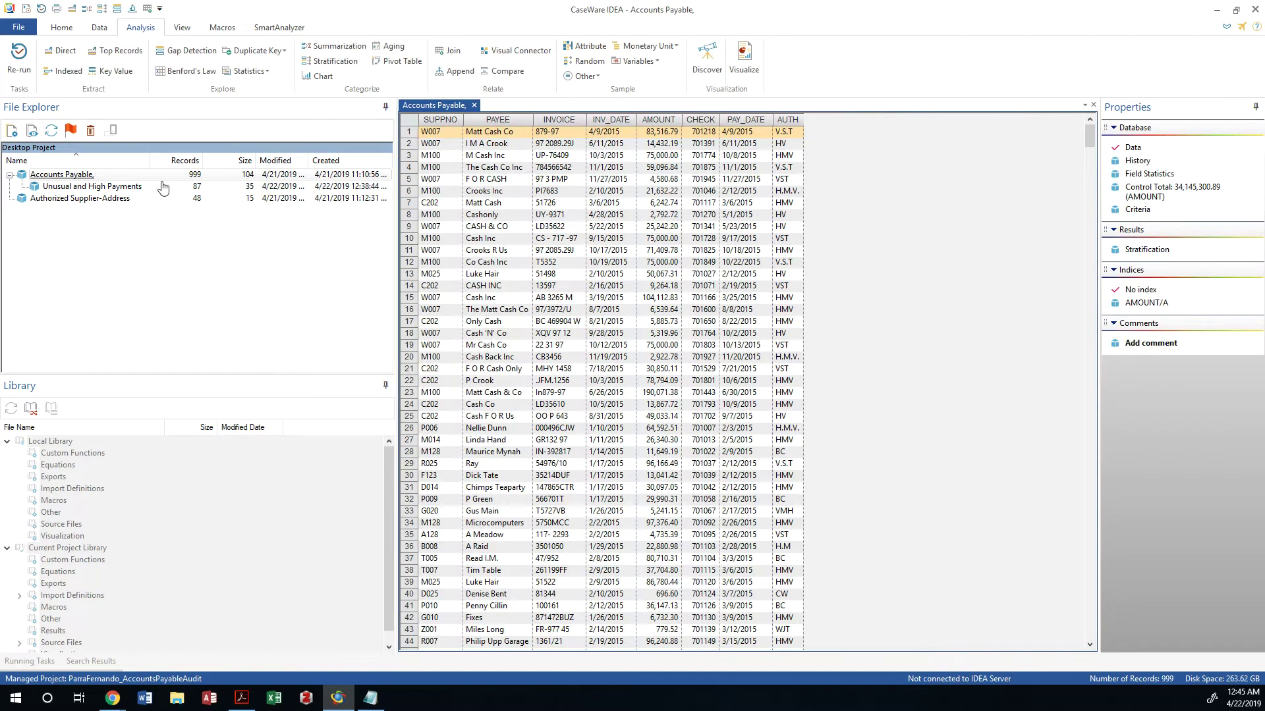
# Step: Start a Direct Extraction on Accounts Payable and name the first output 'CASH in PAYEE Name'
pyautogui.click(61, 50)
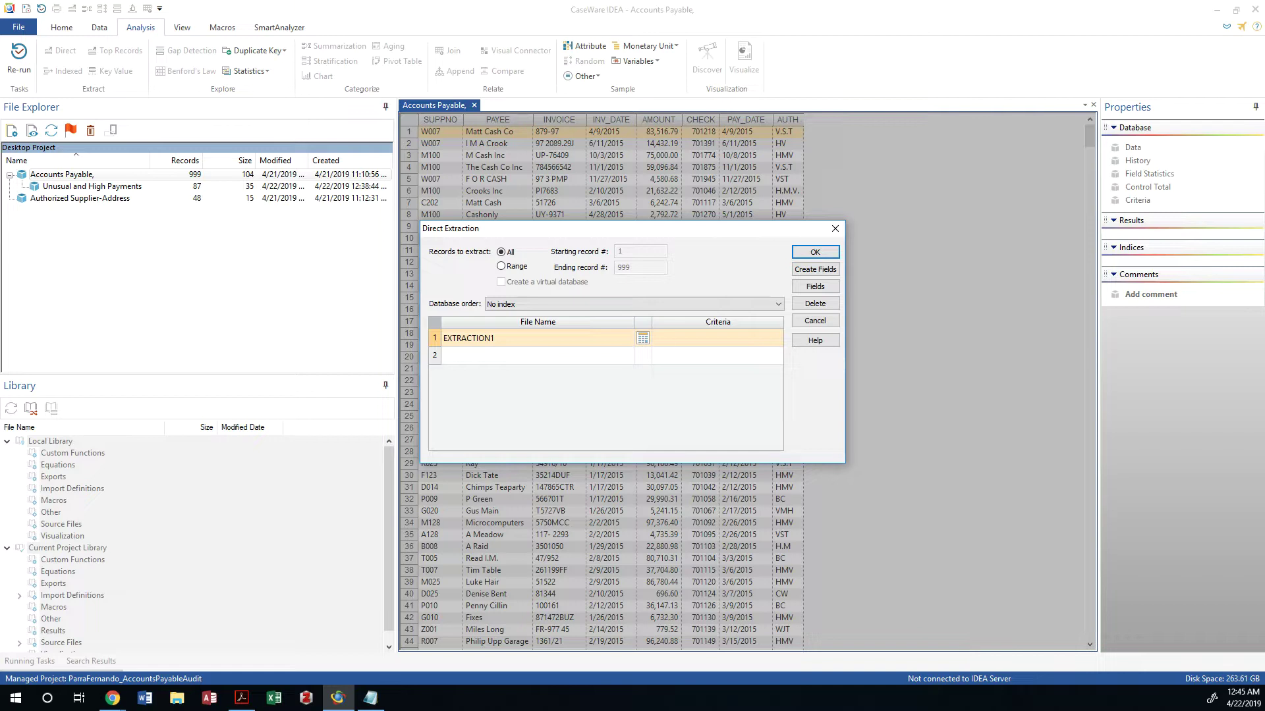
pyautogui.hotkey('alt', 'Tab')
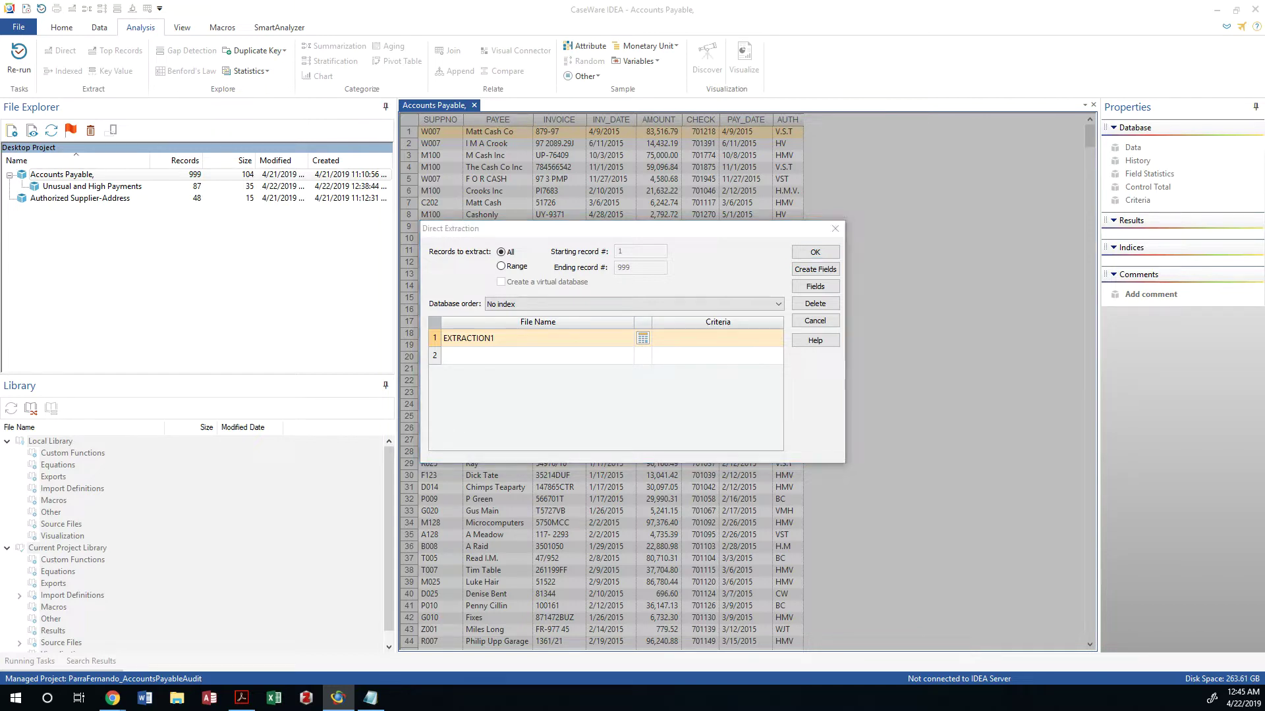
pyautogui.click(526, 339)
pyautogui.write('CASH in PAYEE Name,')
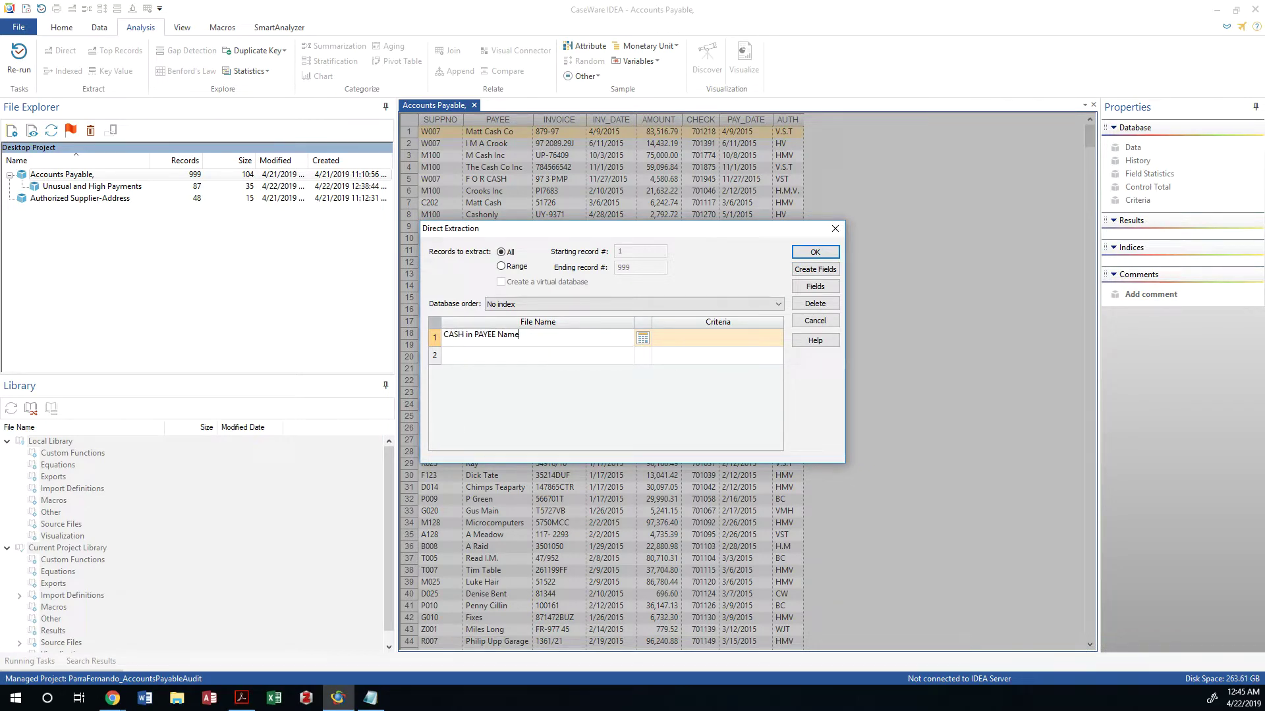
pyautogui.click(641, 338)
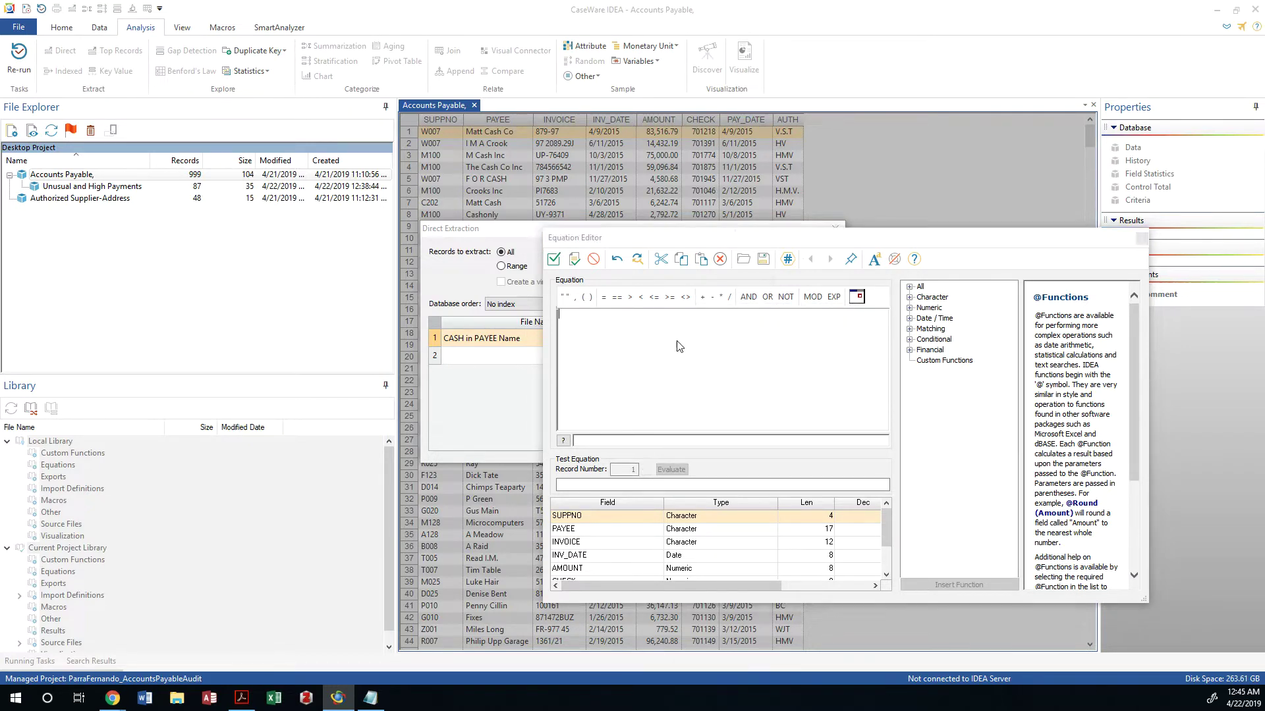
pyautogui.write('@isin')
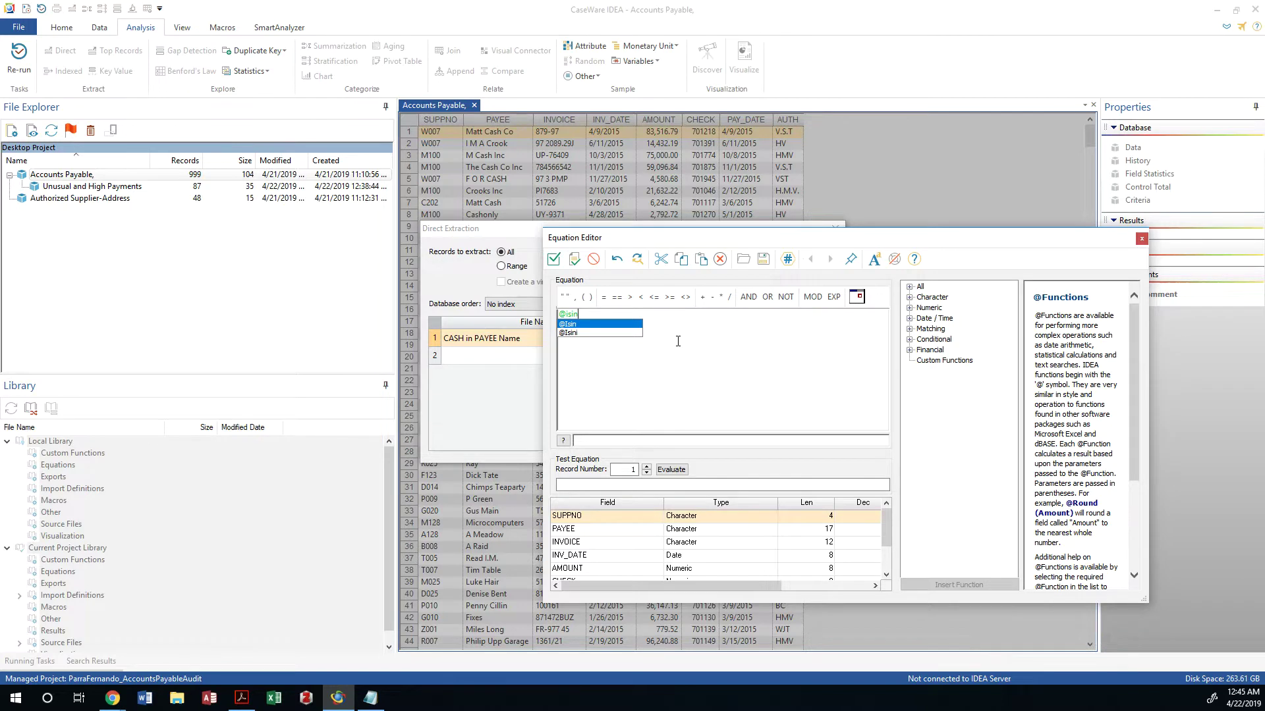
pyautogui.write('i')
pyautogui.write('(')
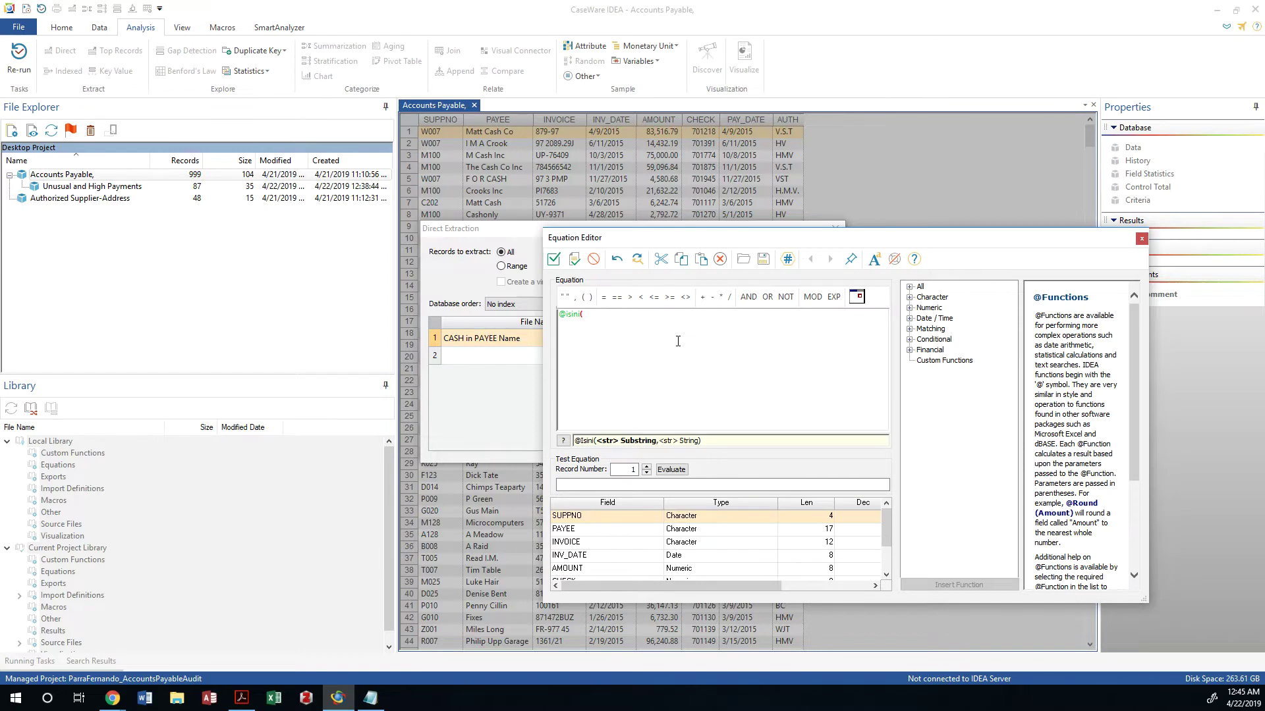
pyautogui.write('"CASH",')
pyautogui.write('@')
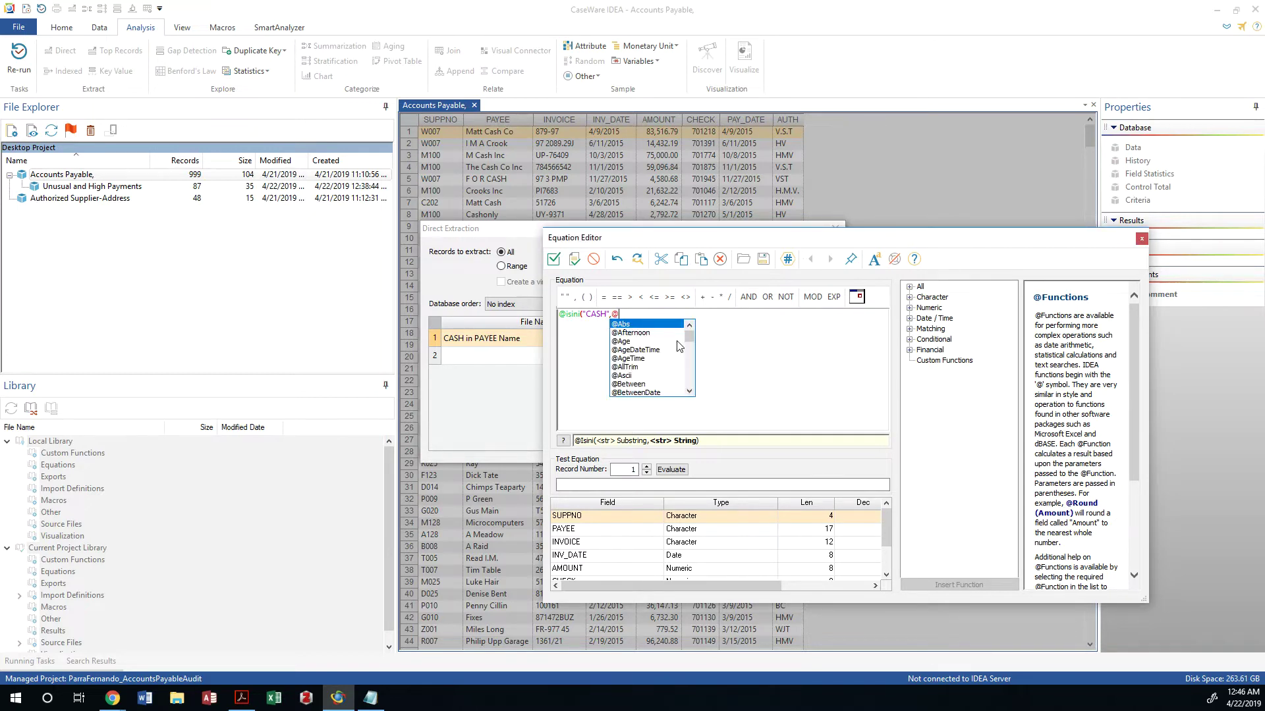
pyautogui.write('strip')
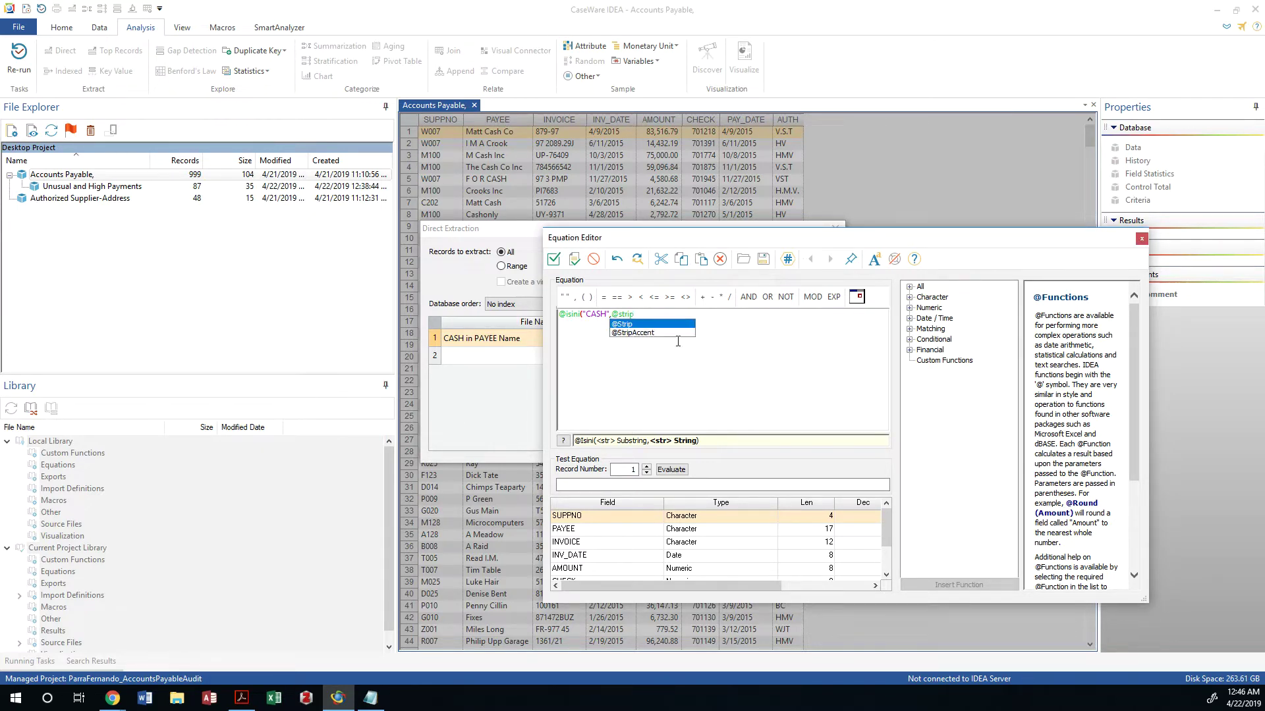
pyautogui.write('(P')
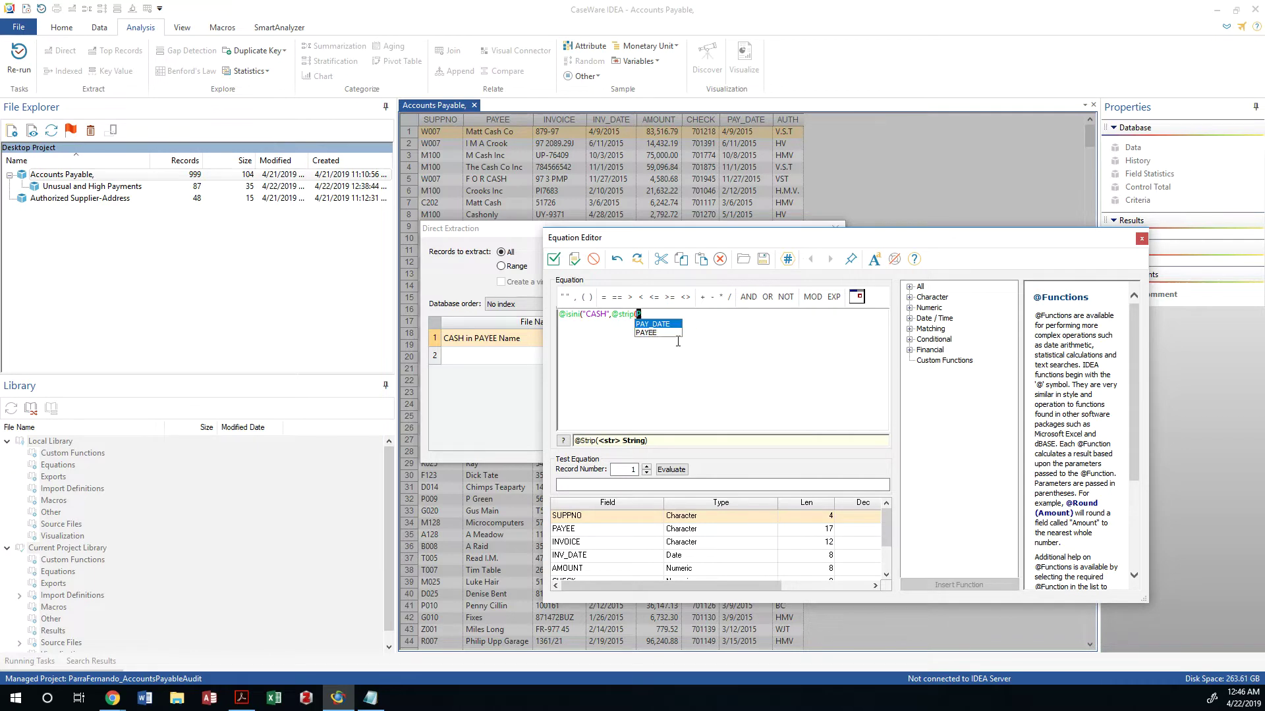
pyautogui.press('Down')
pyautogui.press('Return')
pyautogui.write(')')
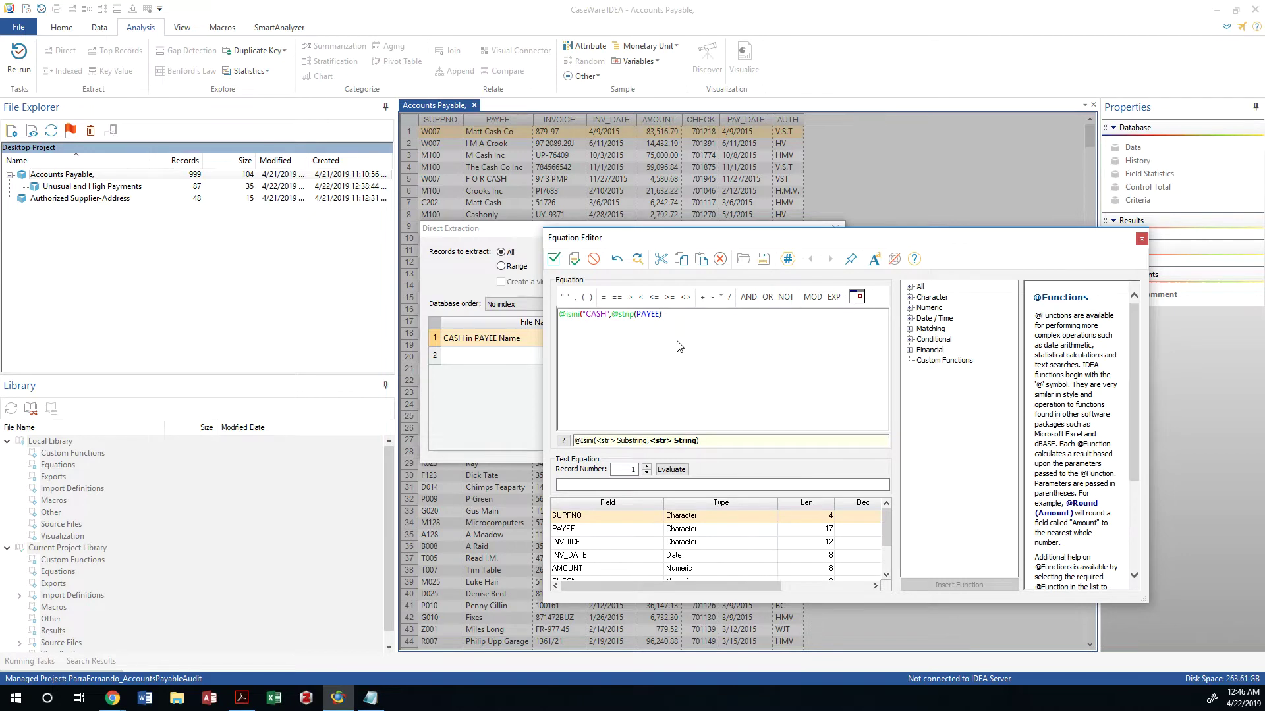
pyautogui.write(')')
pyautogui.click(553, 259)
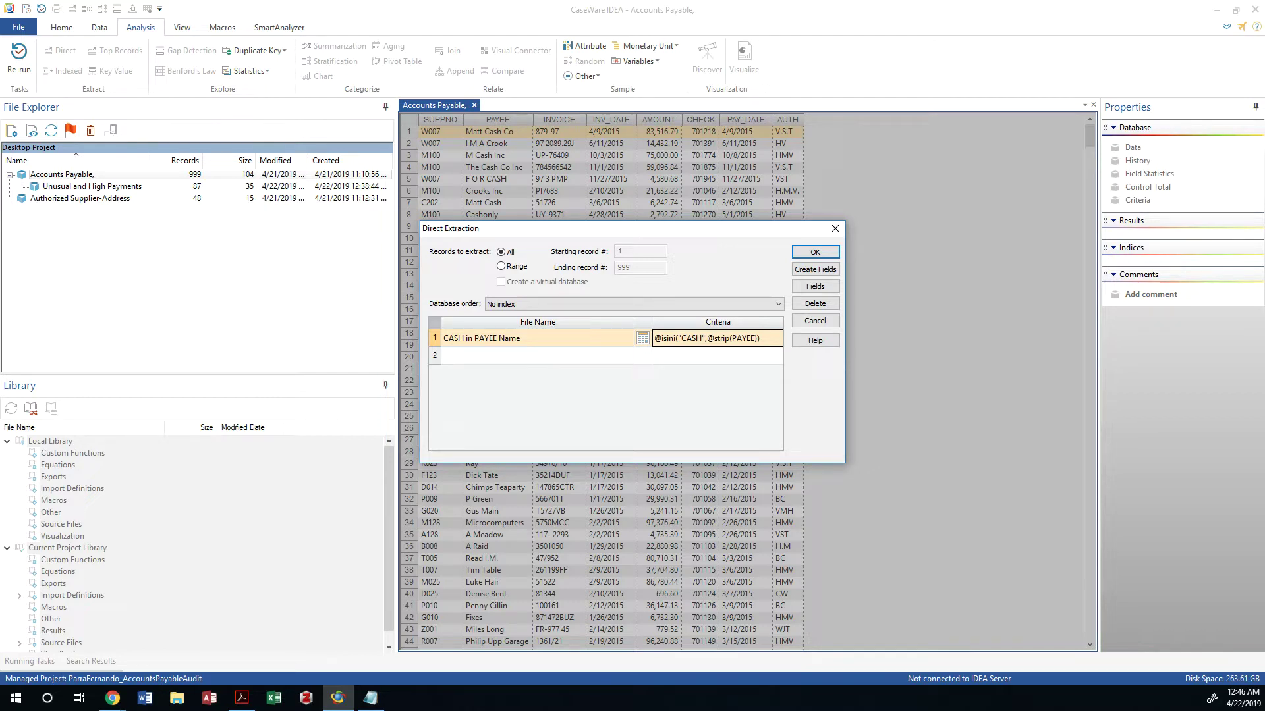
# Step: Add a second extraction row and name its output file 'Round Sum Amounts'
pyautogui.click(544, 359)
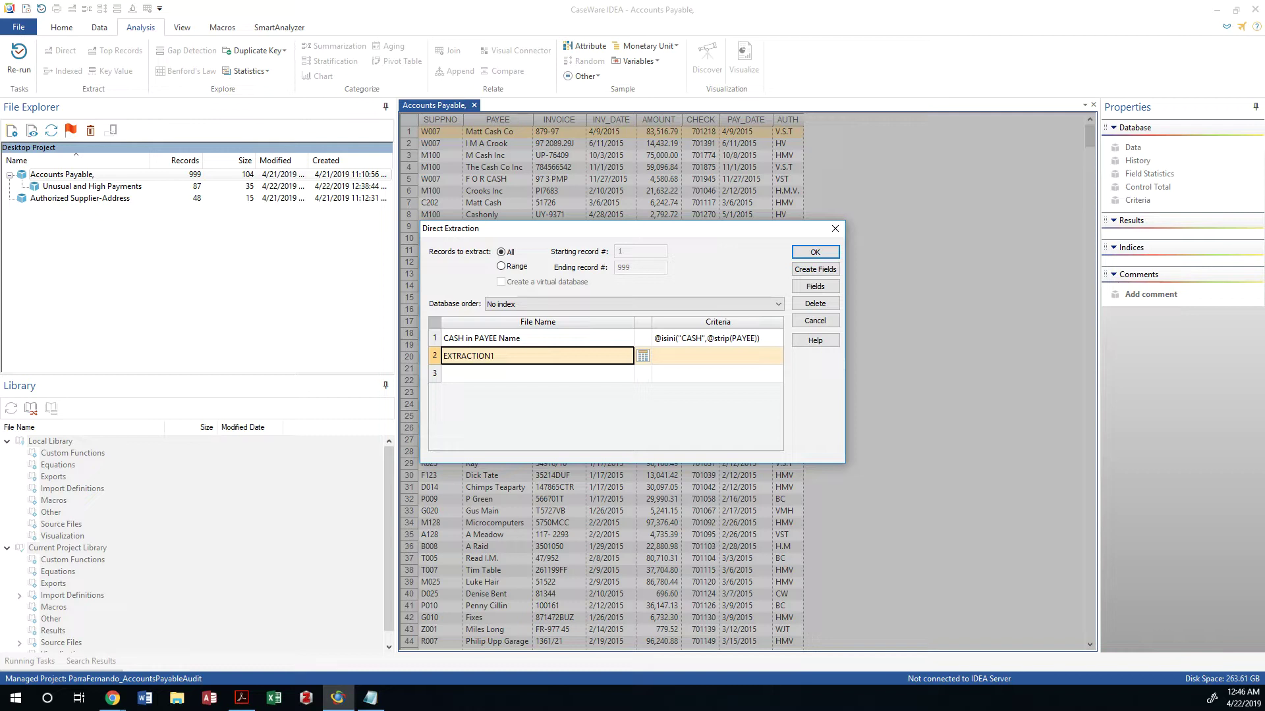
pyautogui.hotkey('alt', 'Tab')
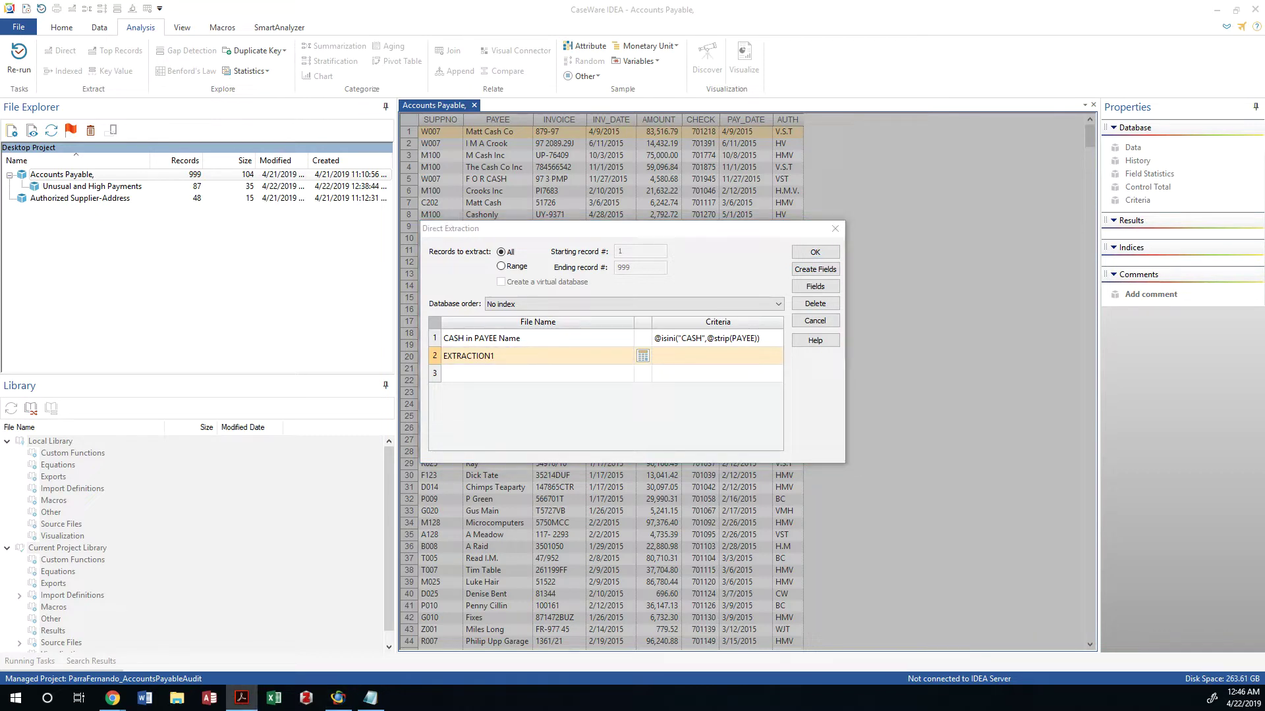
pyautogui.click(496, 357)
pyautogui.click(498, 357)
pyautogui.write('Round Sum Amounts')
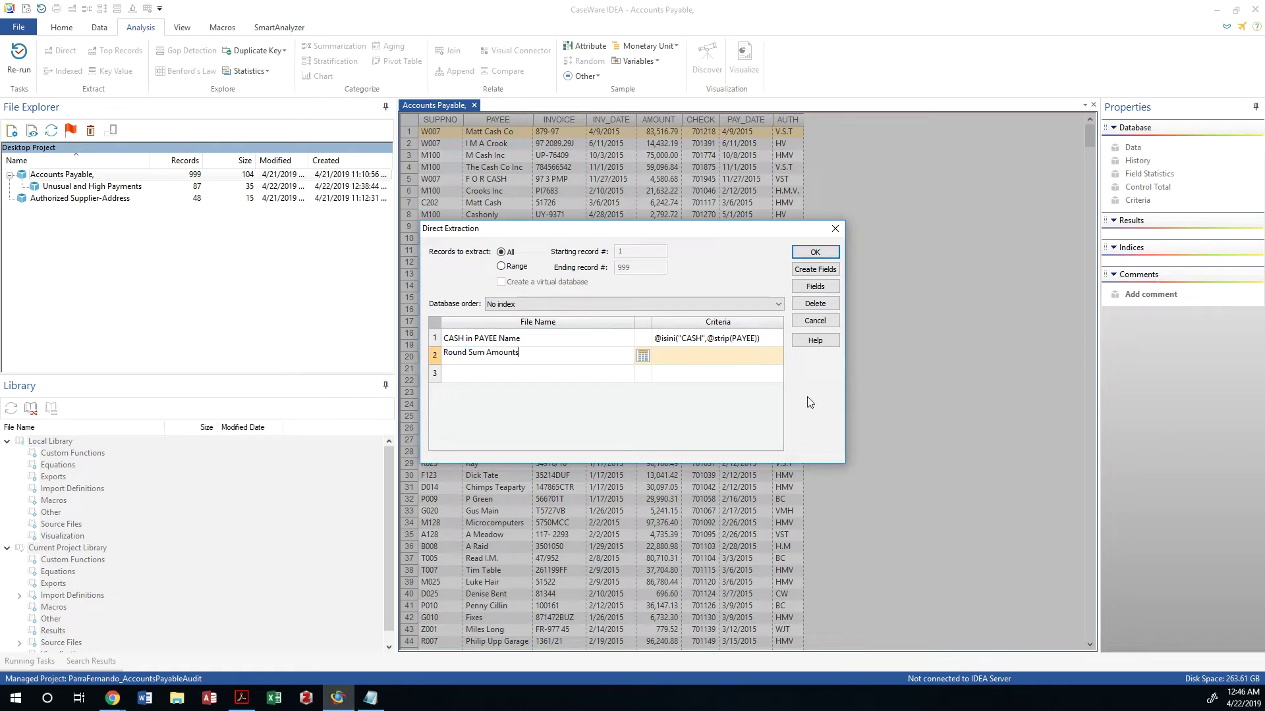
pyautogui.click(643, 356)
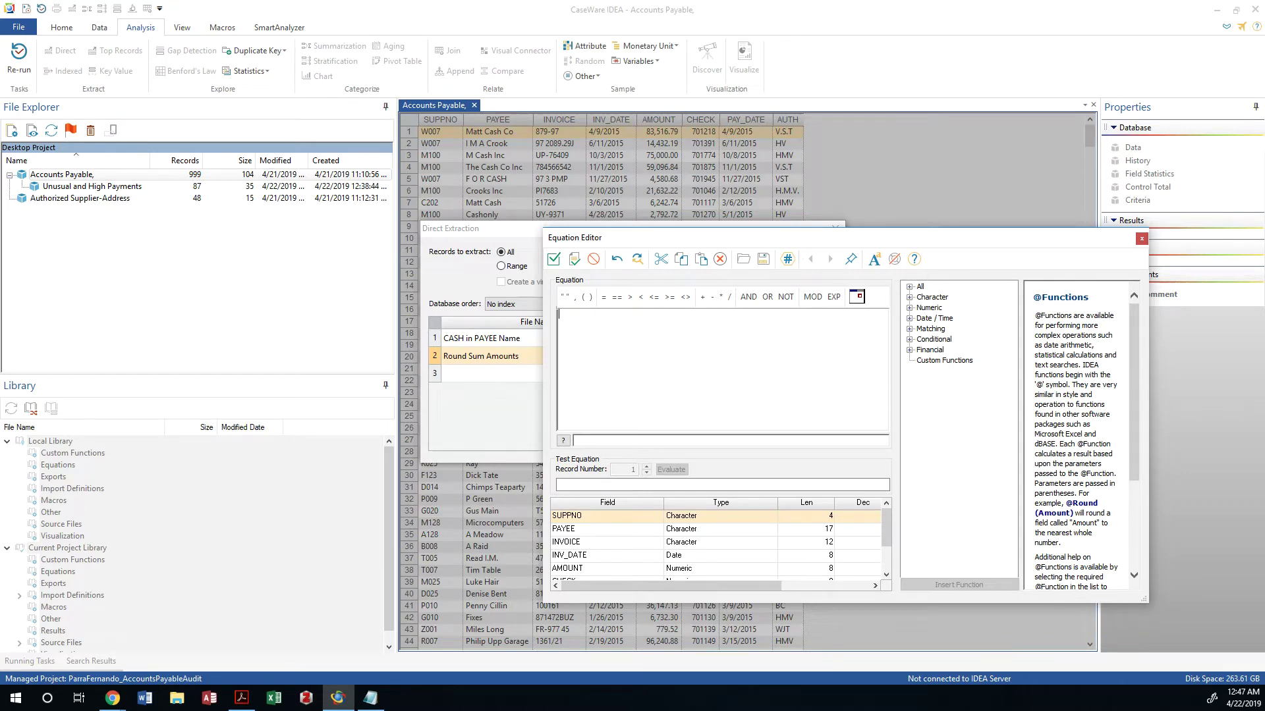
# Step: Build, validate and accept the criterion AMOUNT % 1000 = 0 for Round Sum Amounts
pyautogui.hotkey('alt', 'Tab')
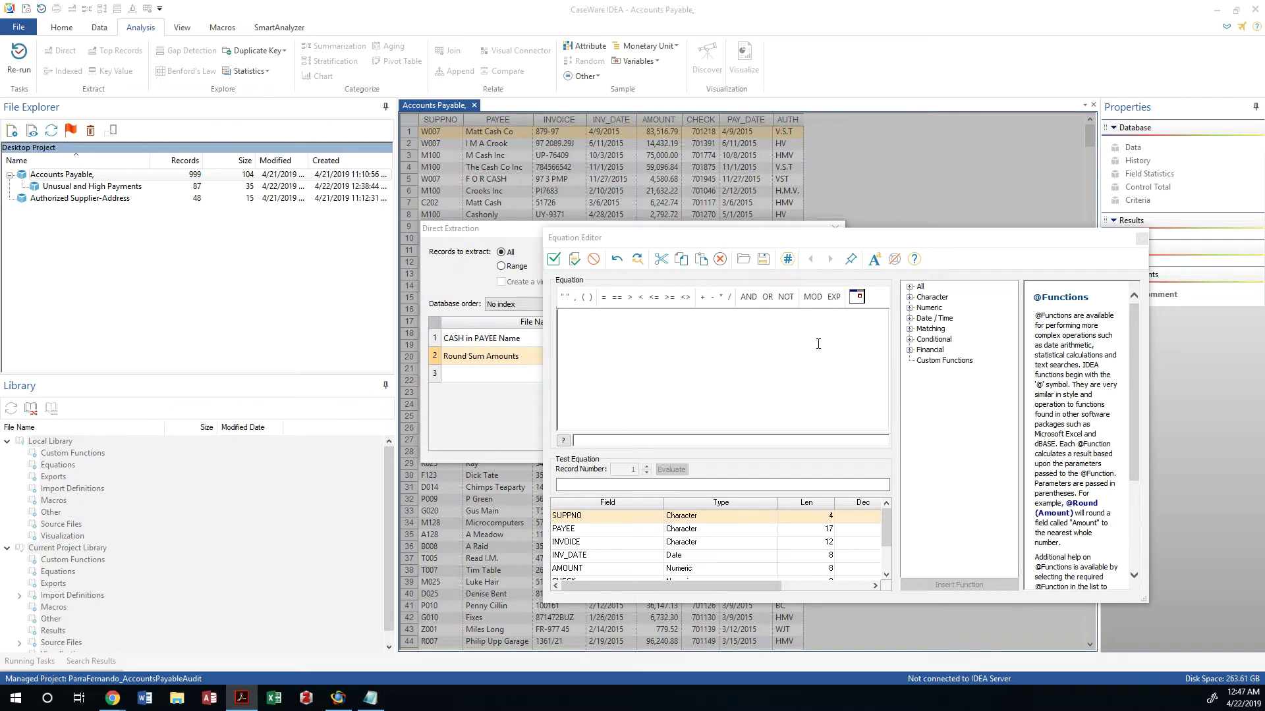
pyautogui.click(733, 351)
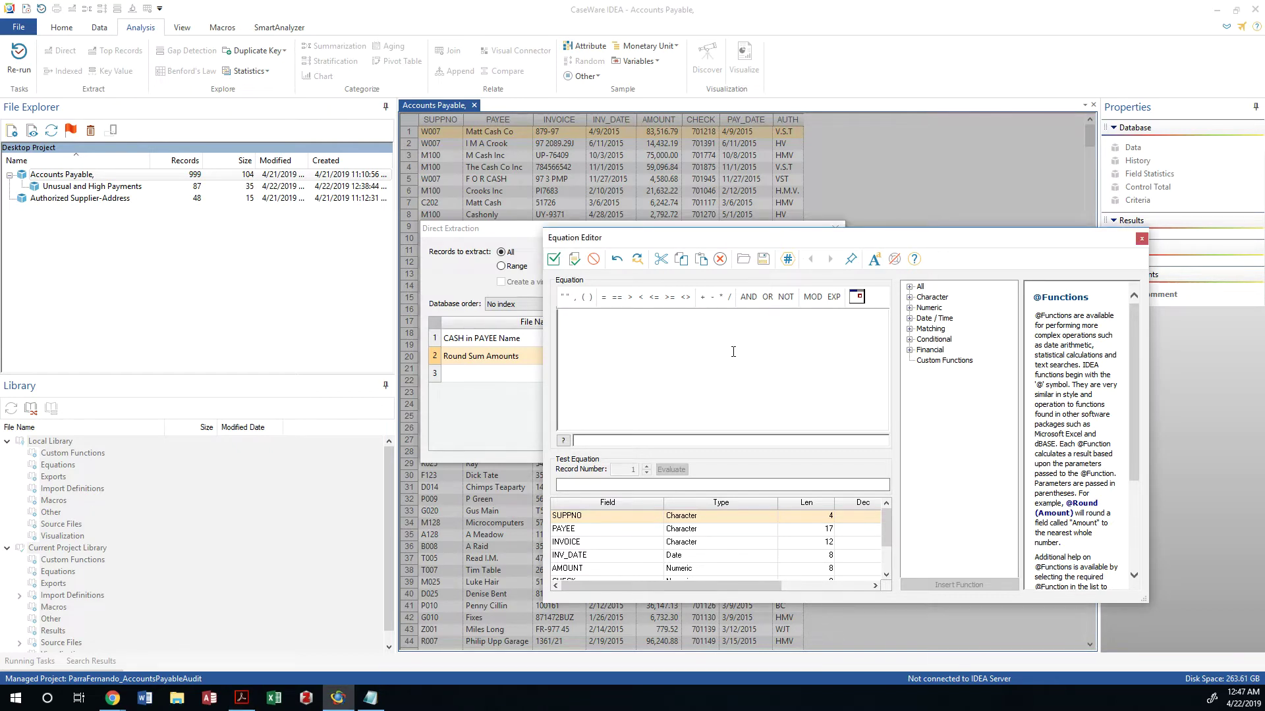
pyautogui.doubleClick(601, 568)
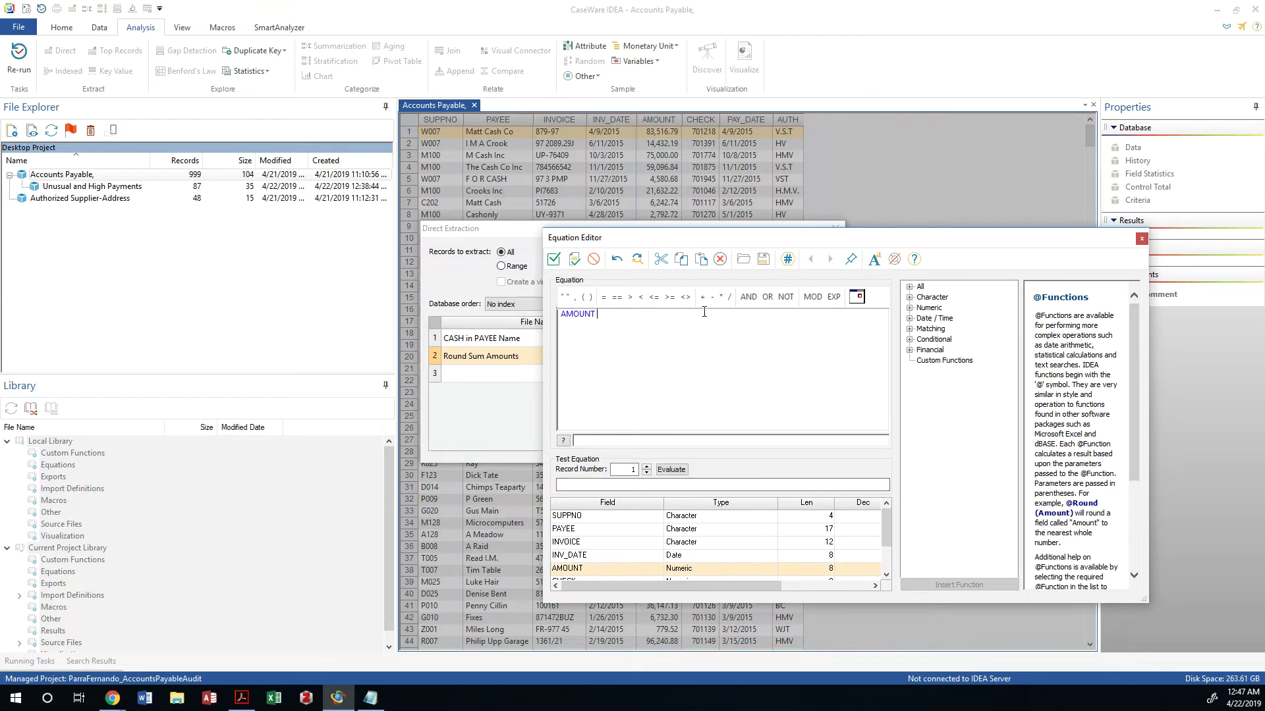
pyautogui.click(814, 304)
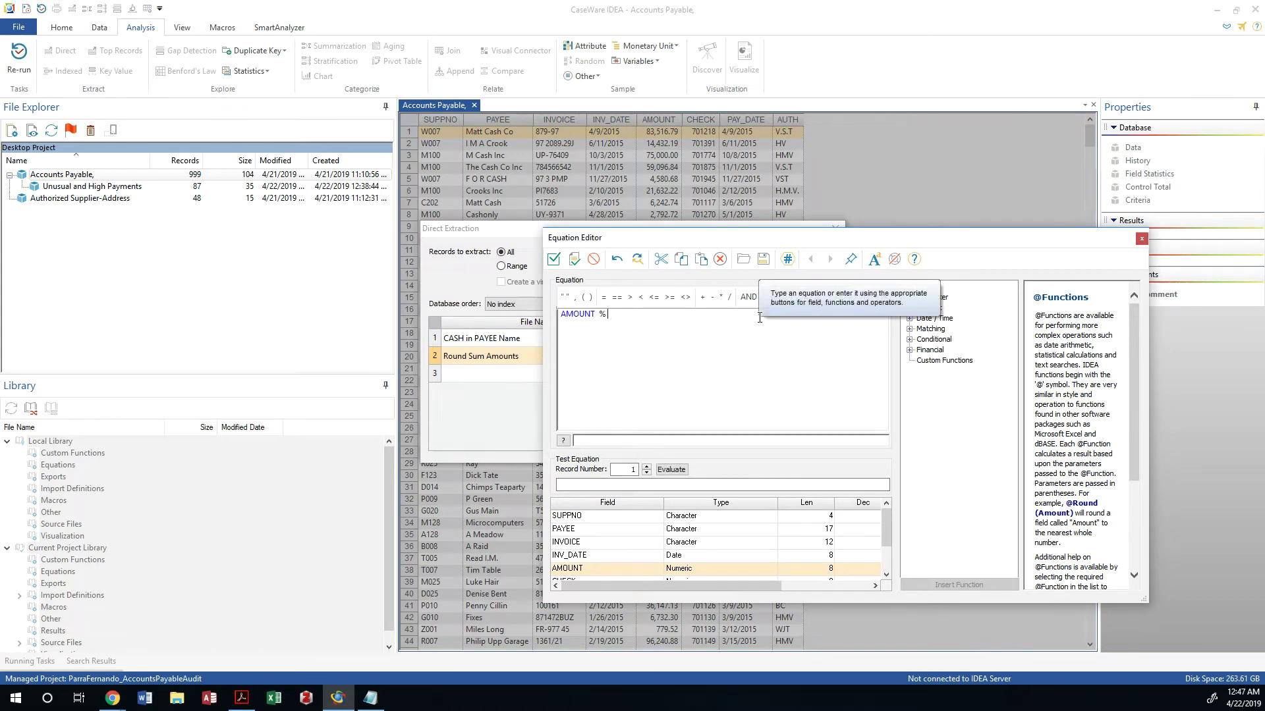
pyautogui.write('1000 = 0')
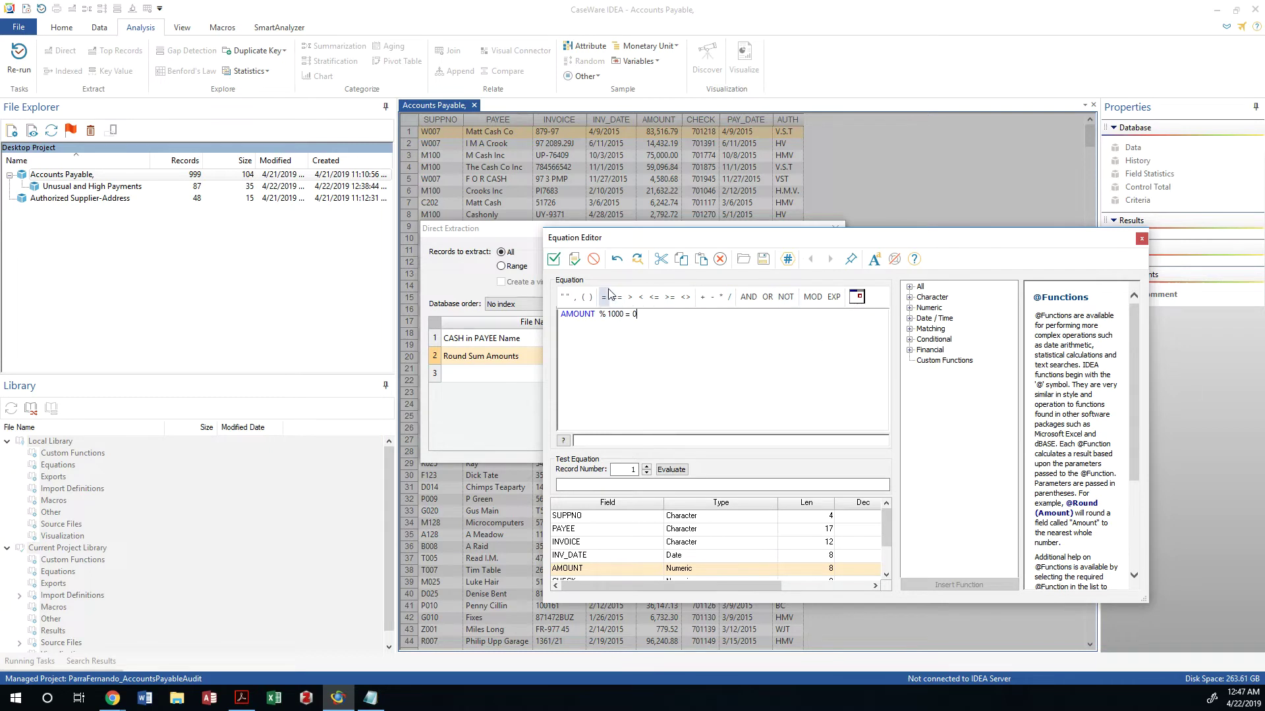
pyautogui.write('1000 = 0')
pyautogui.click(574, 260)
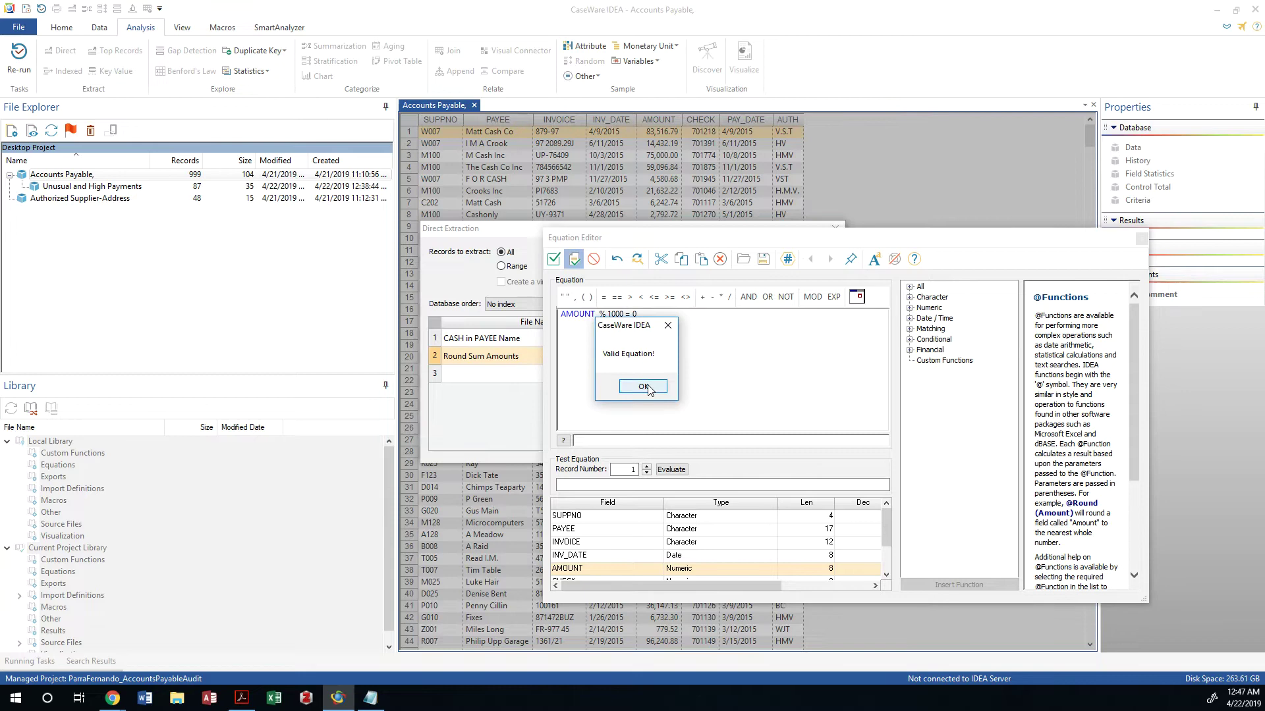
pyautogui.click(647, 389)
pyautogui.click(553, 259)
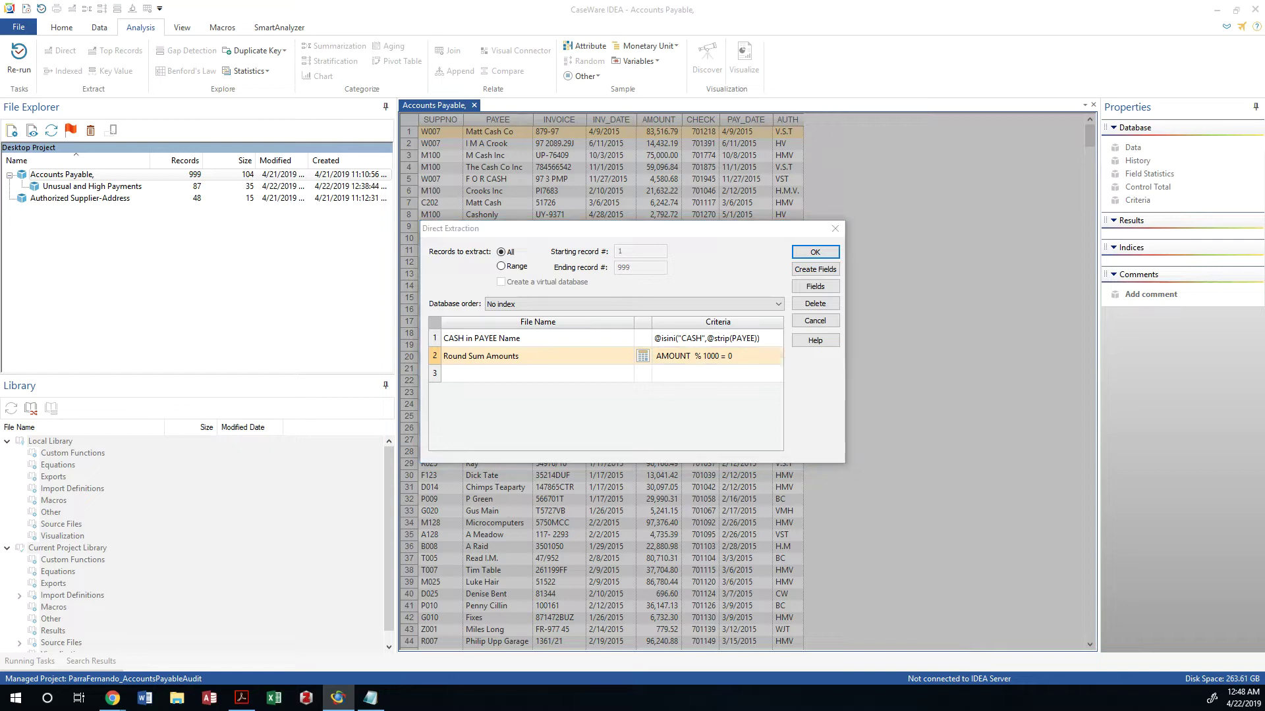
# Step: Add a third extraction row with the output file name 'Authorized by HMV'
pyautogui.click(241, 697)
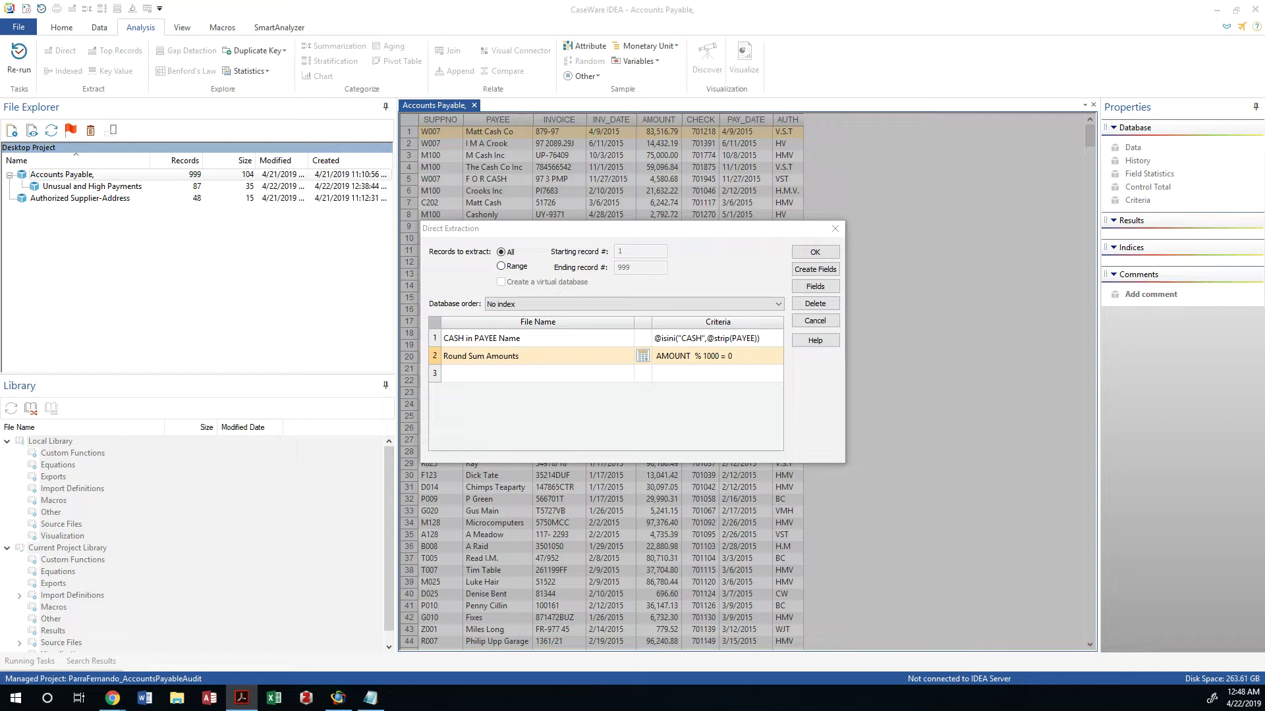
pyautogui.click(546, 376)
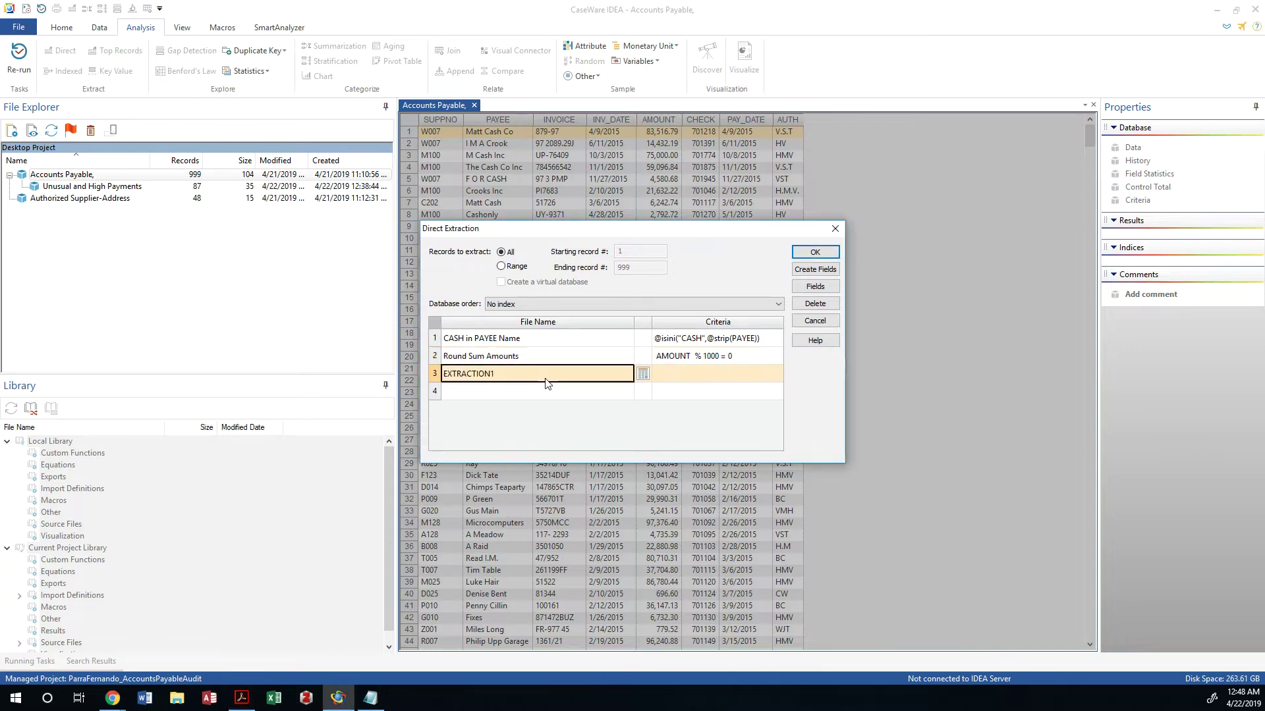
pyautogui.click(550, 369)
pyautogui.write('Authorized by HMV')
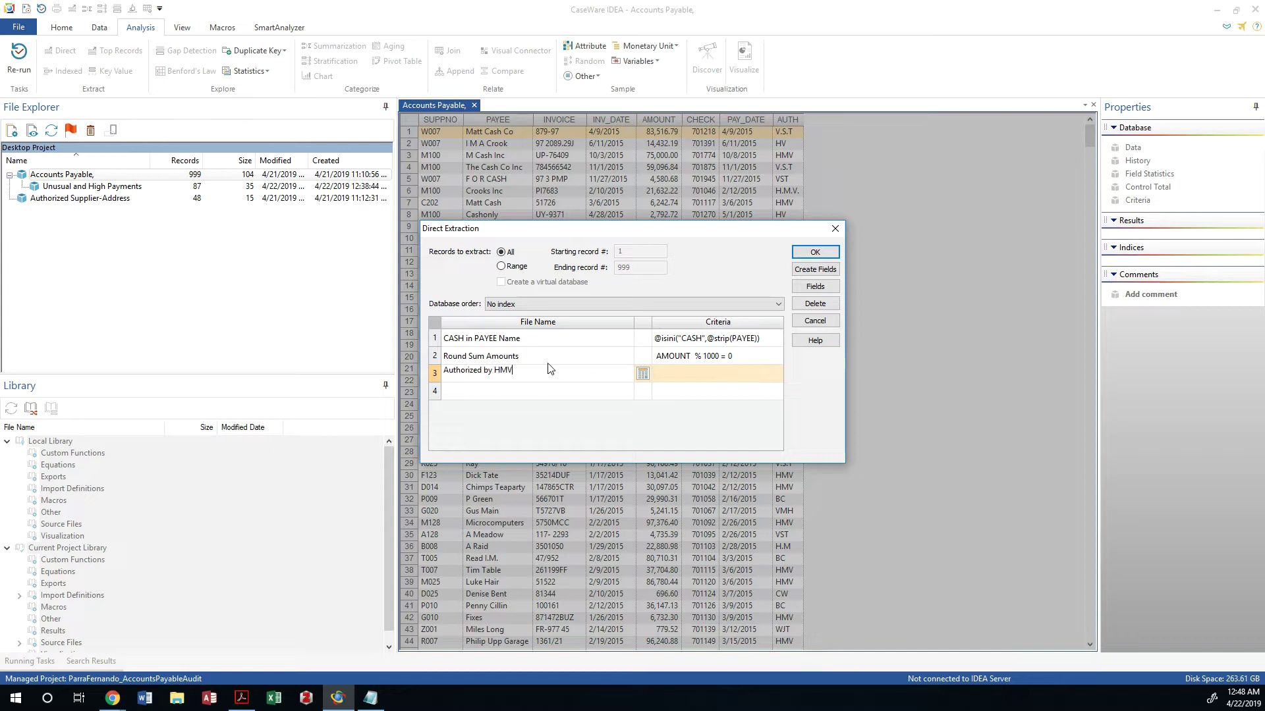
pyautogui.press('Tab')
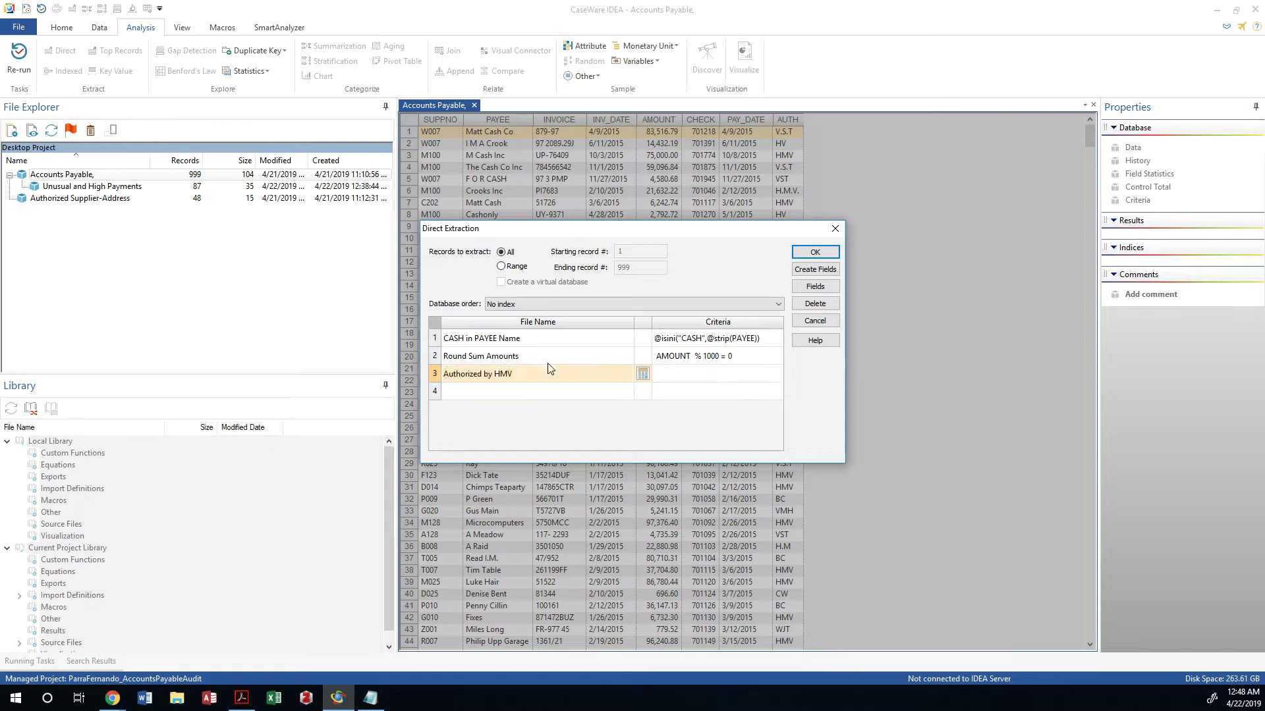
pyautogui.click(642, 373)
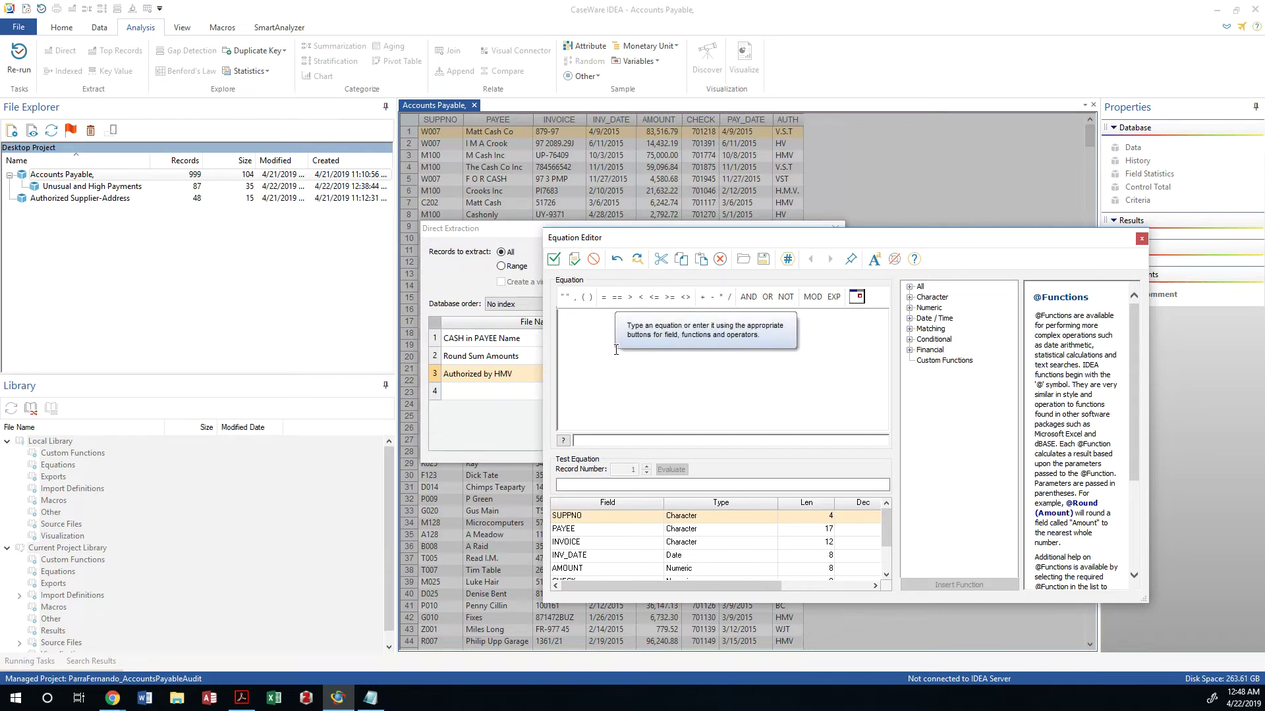
pyautogui.write('@')
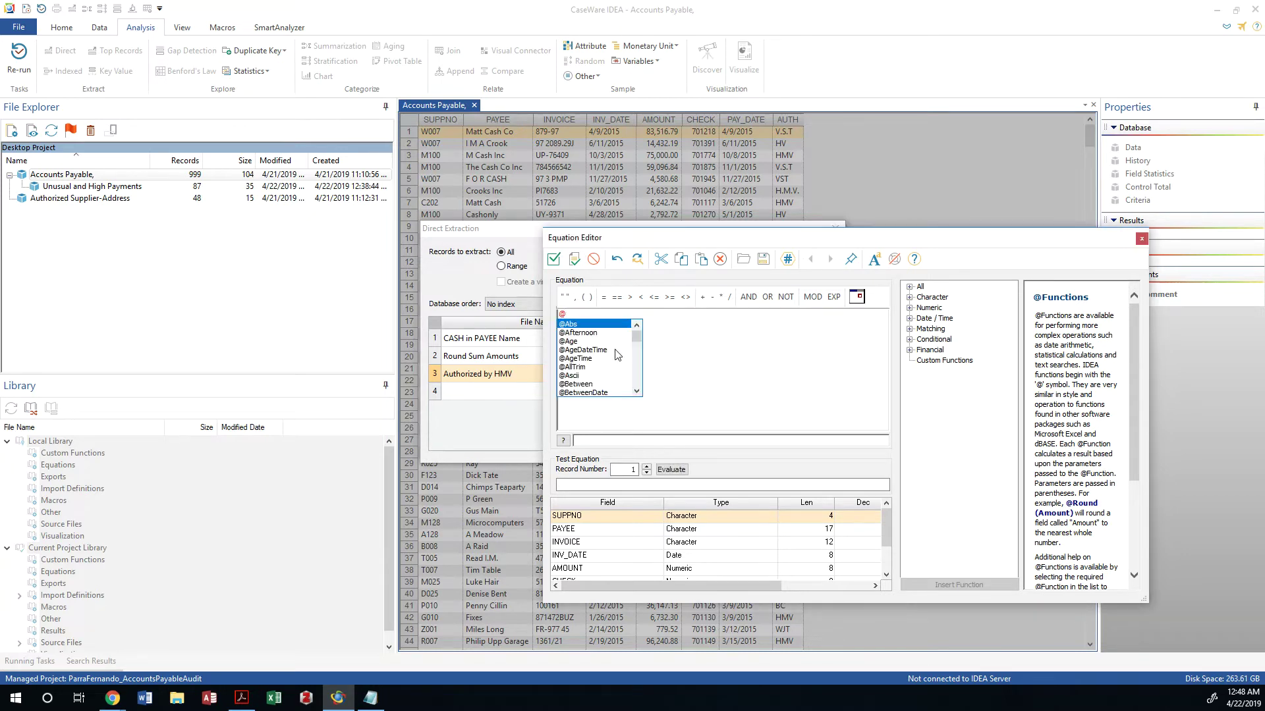
pyautogui.write('Upp')
pyautogui.press('Escape')
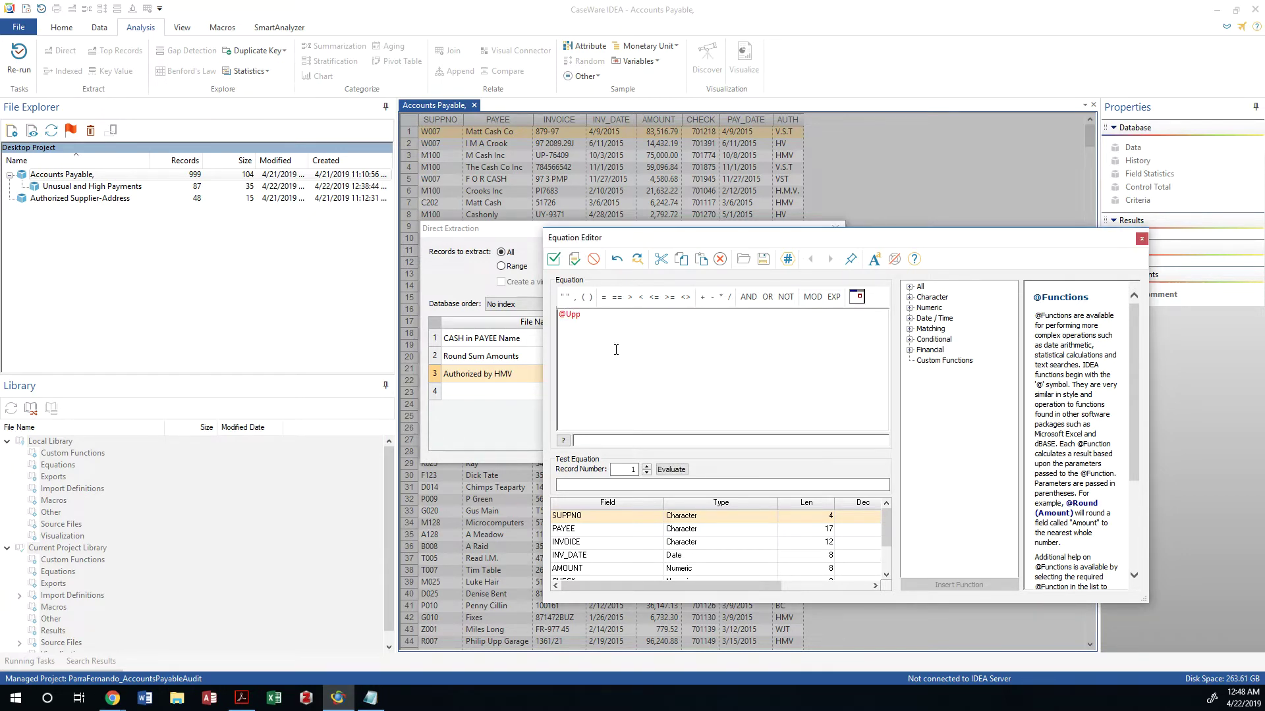
pyautogui.write('er(@str')
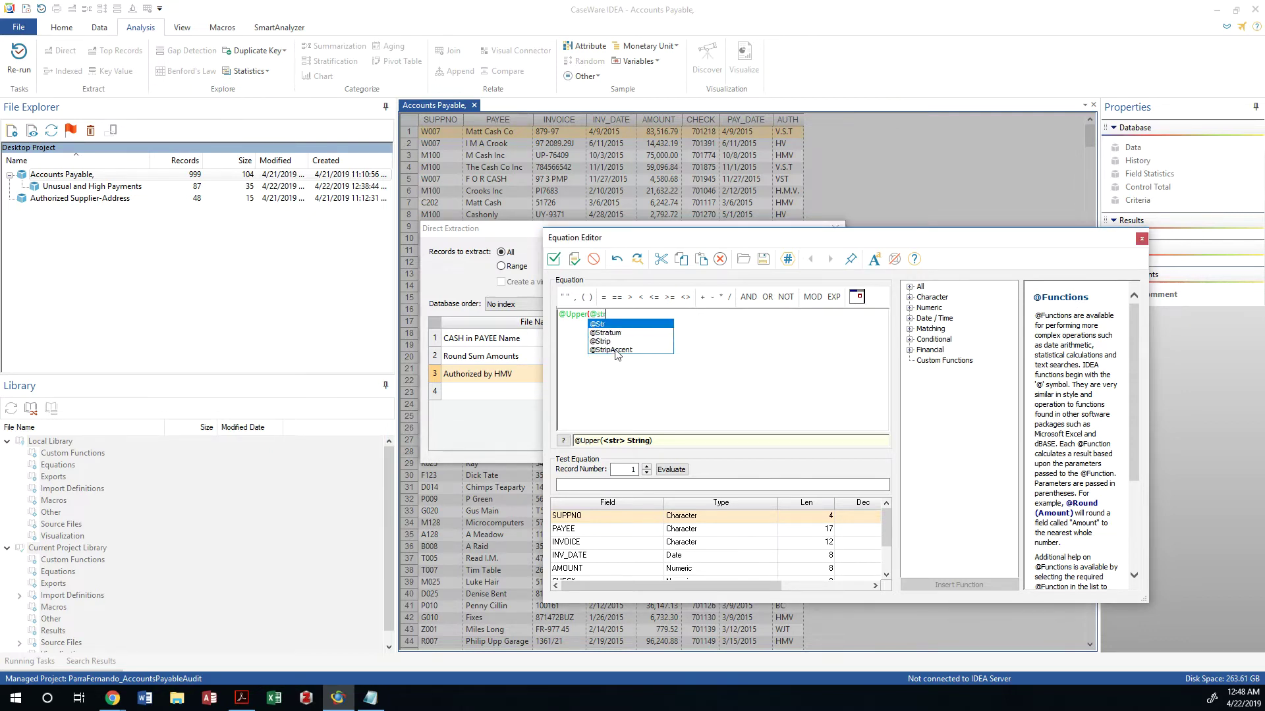
pyautogui.write('ip(')
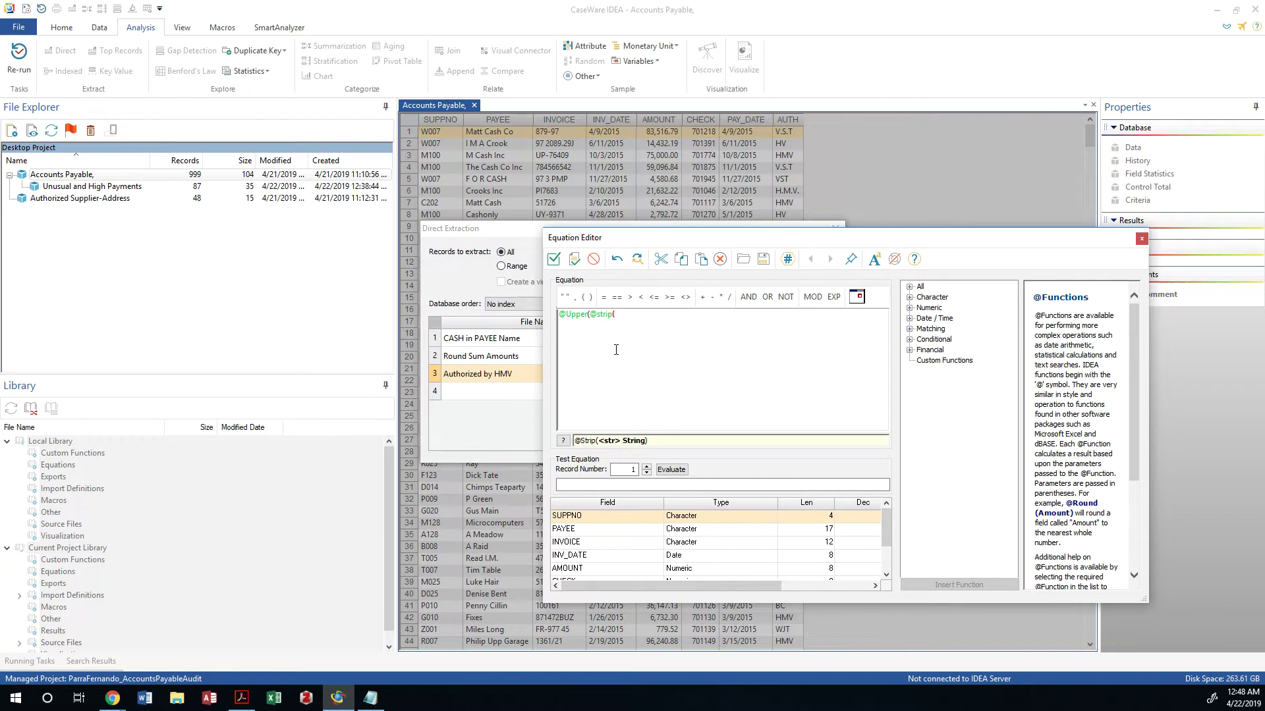
pyautogui.write('AUTH)')
pyautogui.write(')')
pyautogui.write('="HMV"')
pyautogui.hotkey('shift', 'Right')
pyautogui.hotkey('shift', 'Right')
pyautogui.hotkey('shift', 'Right')
pyautogui.press('End')
pyautogui.write(')')
pyautogui.click(574, 259)
pyautogui.click(657, 383)
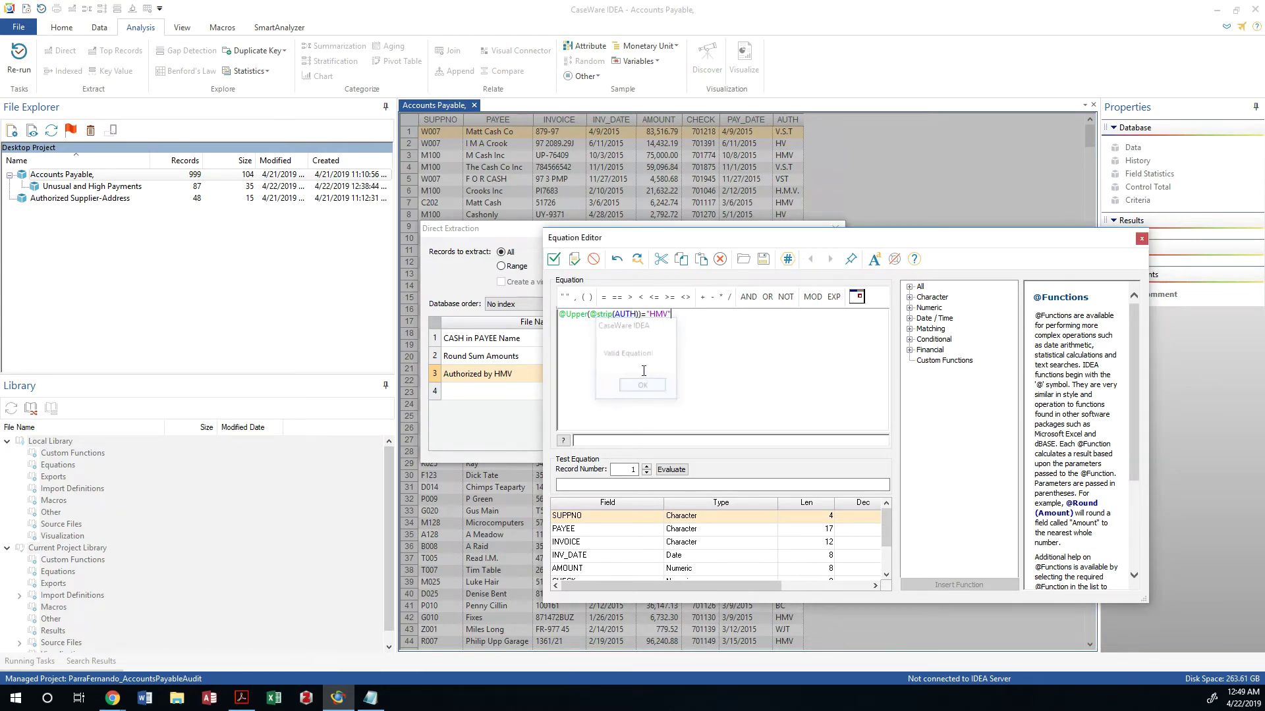
# Step: Accept the HMV criterion and add a fourth extraction named 'Sunday Payments'
pyautogui.click(555, 260)
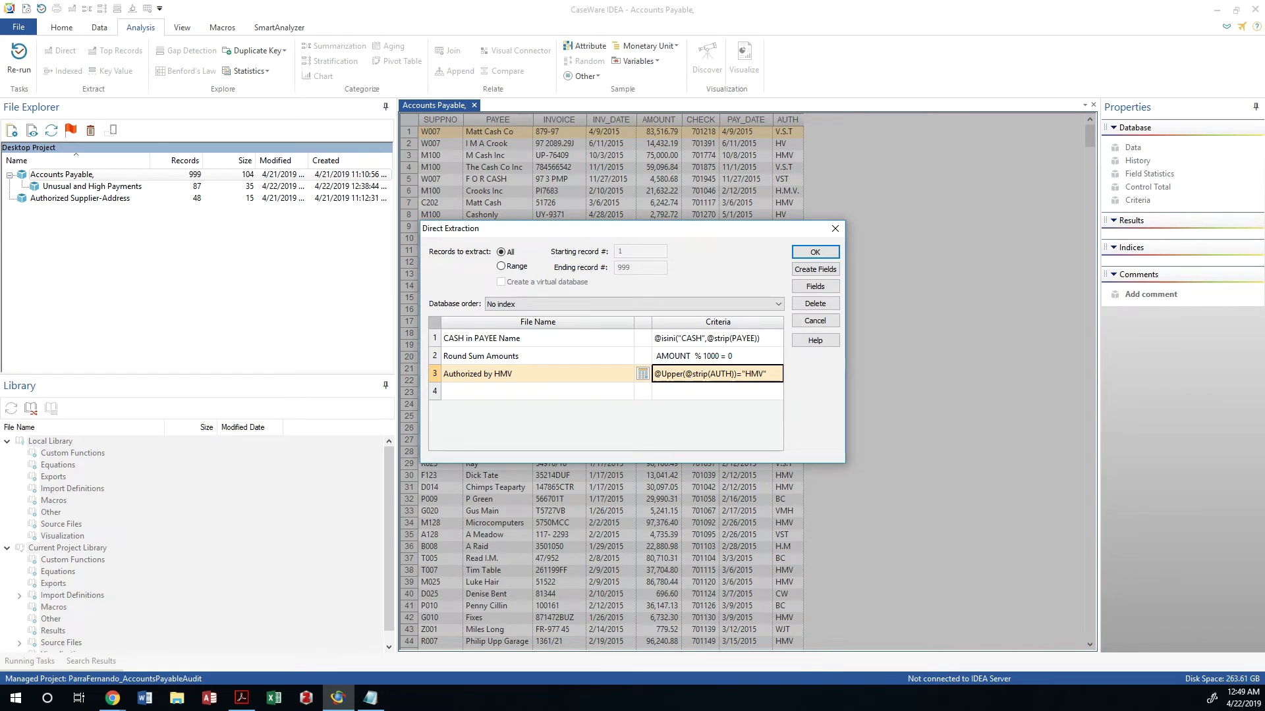
pyautogui.hotkey('alt', 'Tab')
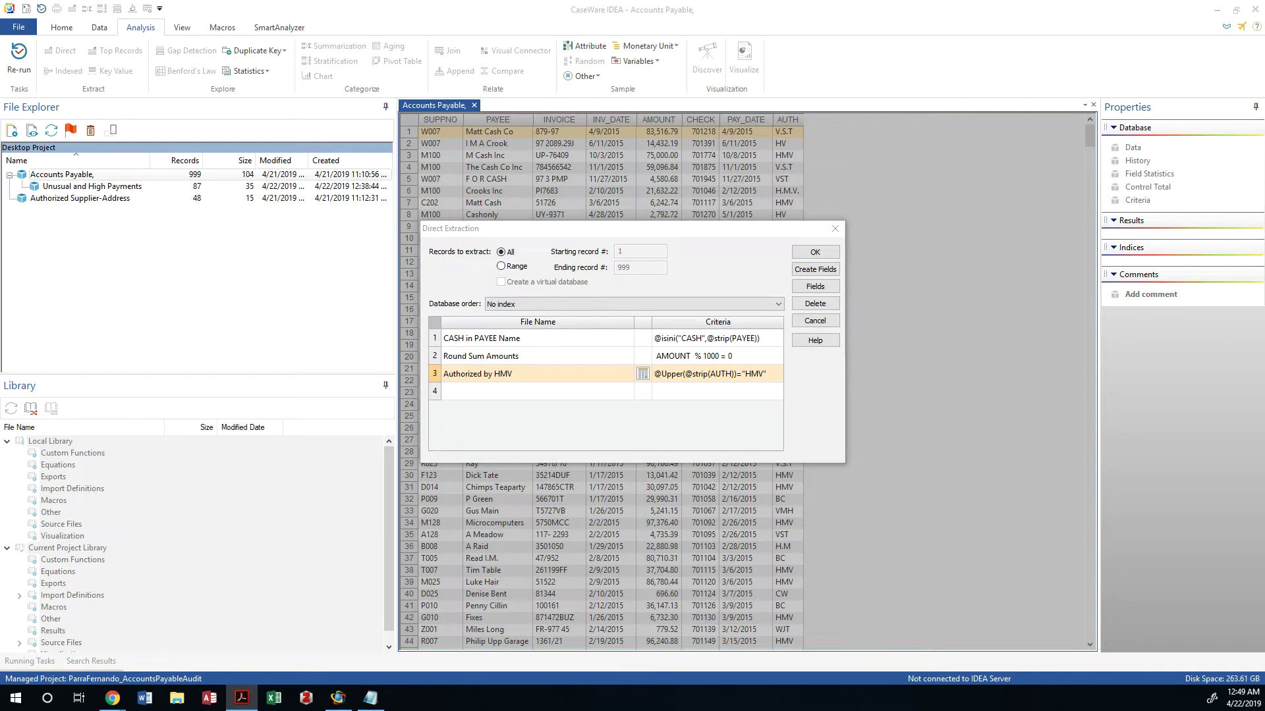
pyautogui.click(506, 393)
pyautogui.click(506, 395)
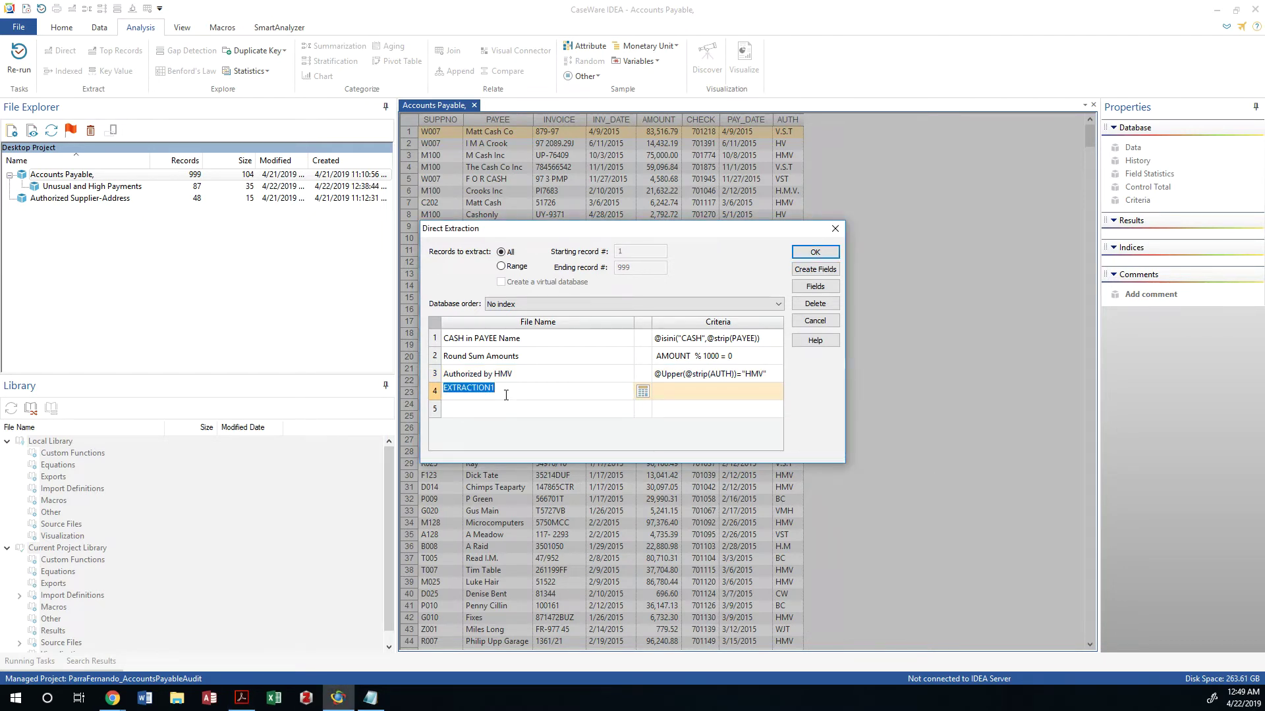
pyautogui.write('Sunday Payments')
pyautogui.click(643, 391)
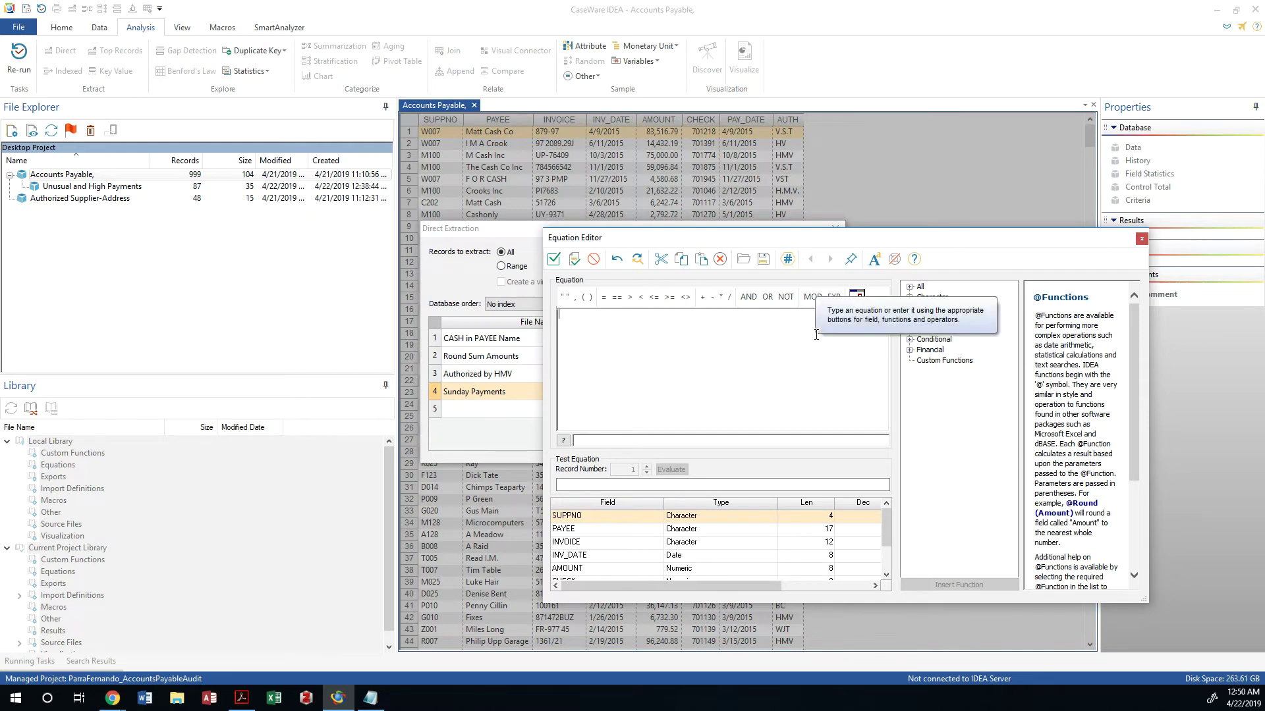
pyautogui.write('@Dow')
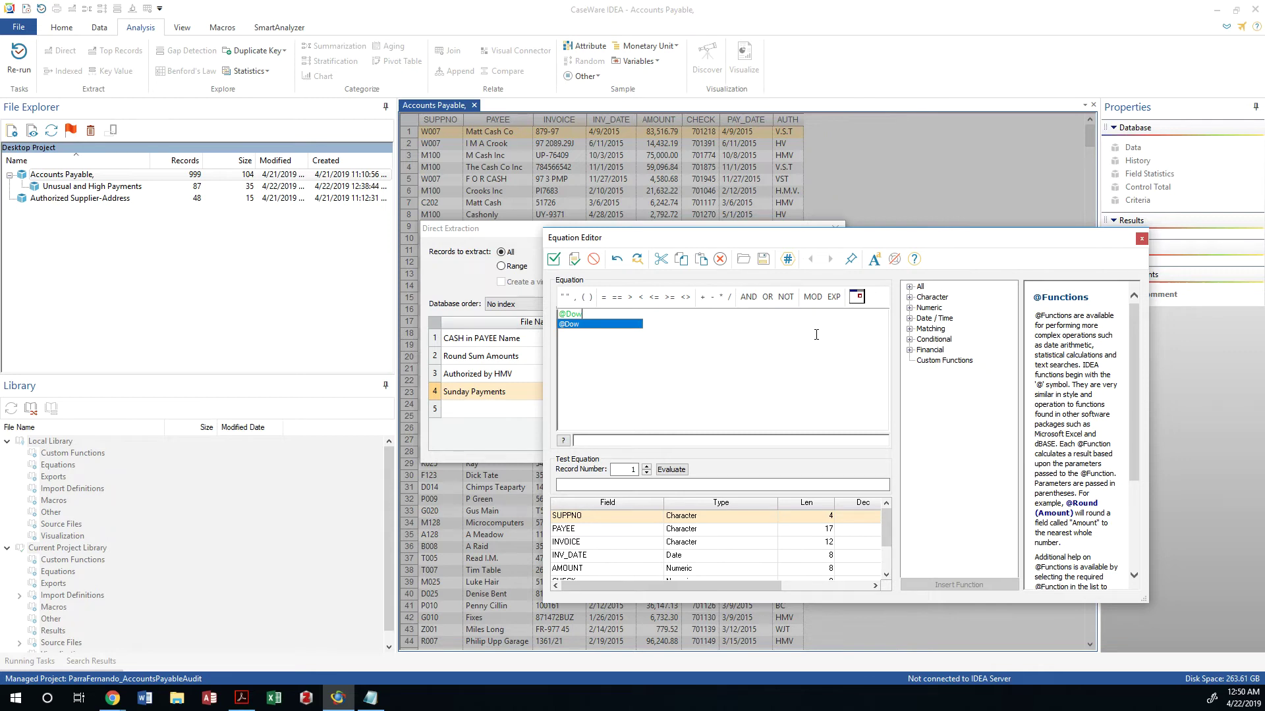
pyautogui.press('BackSpace')
pyautogui.press('BackSpace')
pyautogui.press('BackSpace')
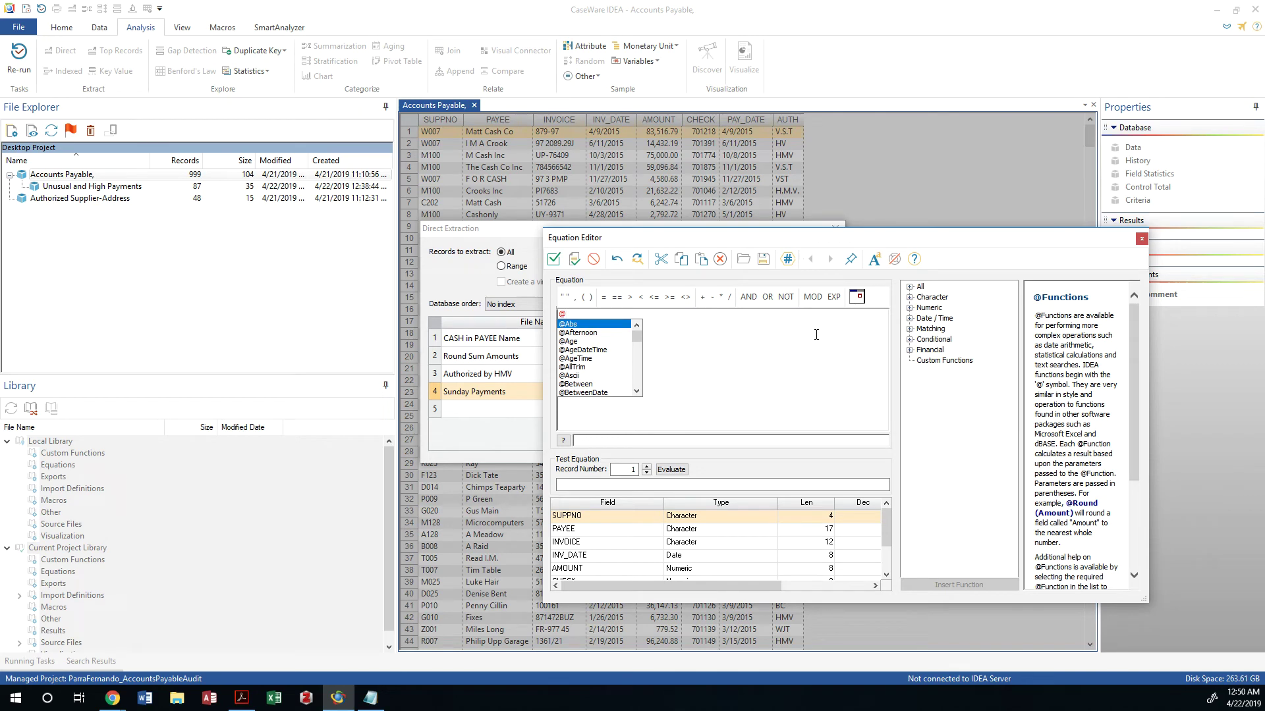
pyautogui.click(935, 300)
pyautogui.doubleClick(926, 319)
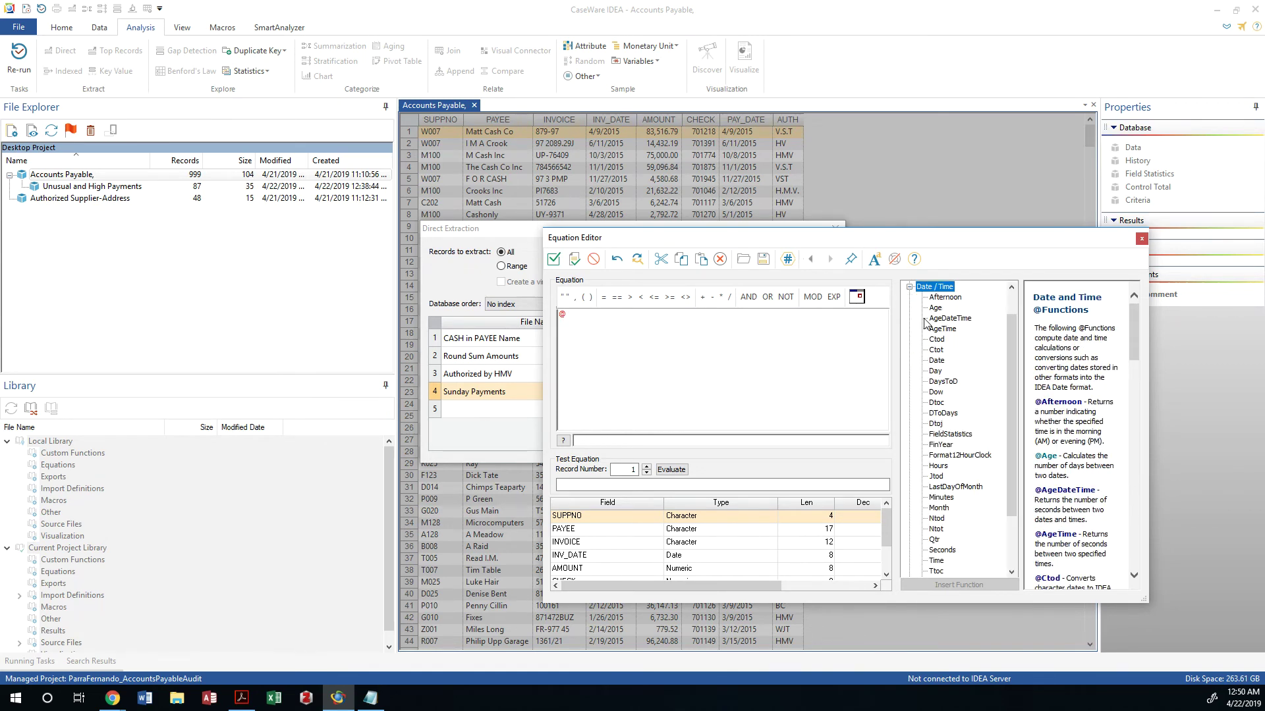
pyautogui.click(936, 393)
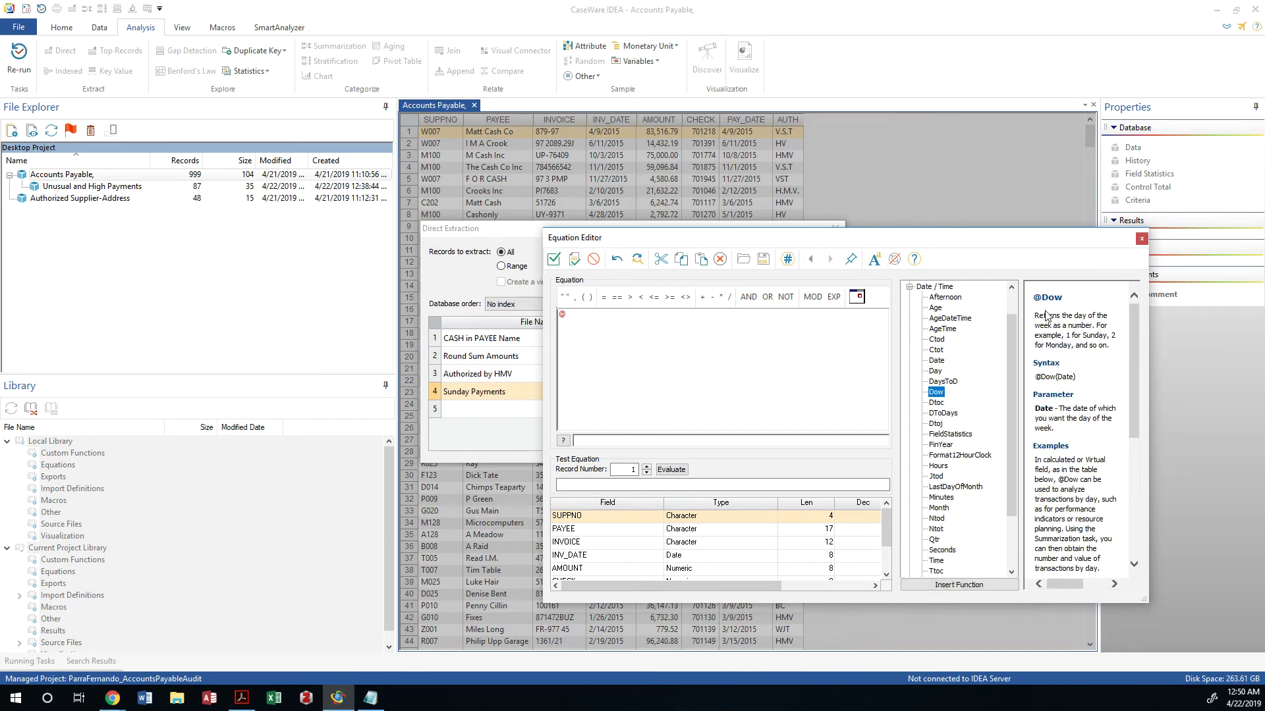
pyautogui.moveTo(1034, 315); pyautogui.dragTo(1088, 345)
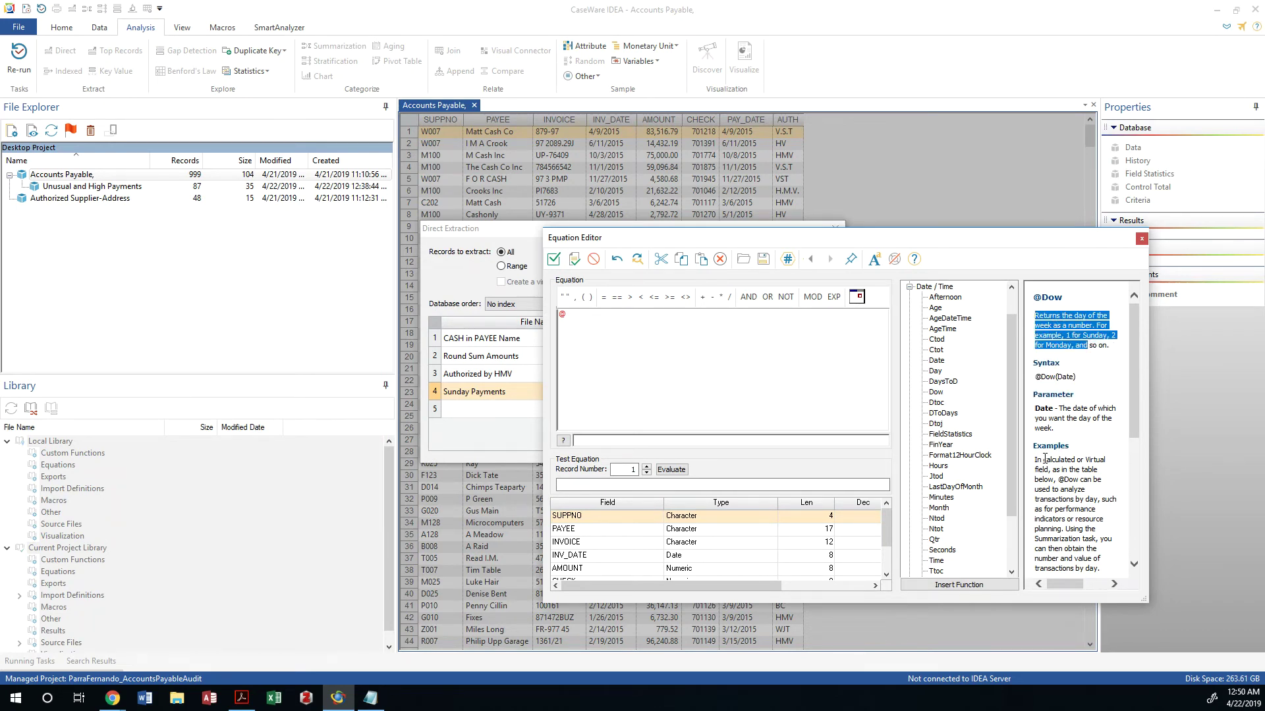
pyautogui.scroll(-8, 1052, 440)
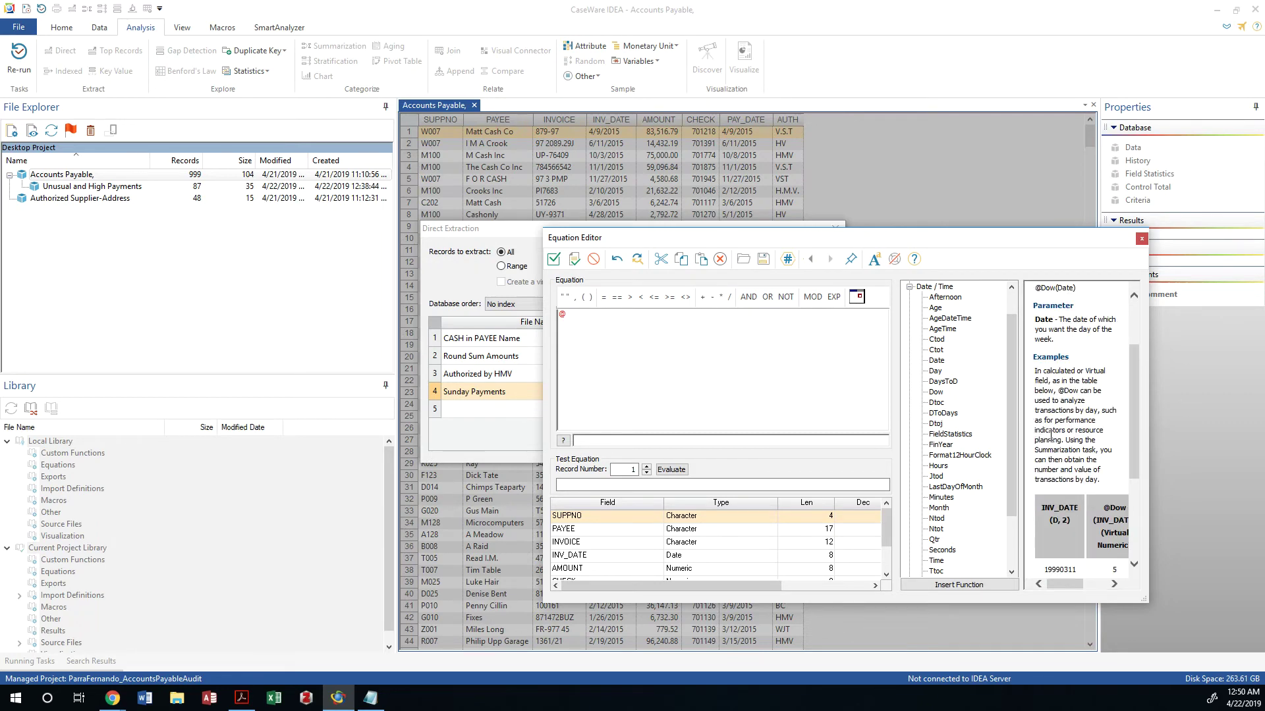
pyautogui.moveTo(1059, 587); pyautogui.dragTo(1080, 589)
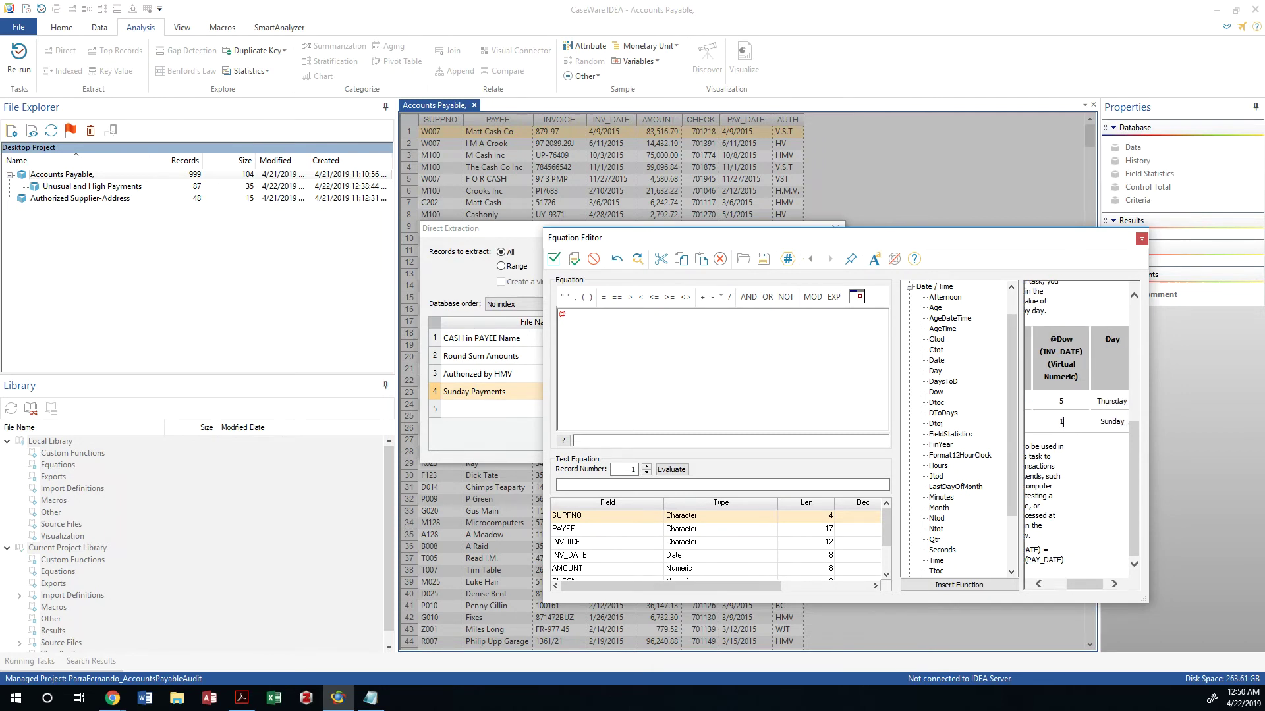
pyautogui.moveTo(1092, 589)
pyautogui.mouseDown()
pyautogui.moveTo(1050, 591)
pyautogui.moveTo(1103, 587)
pyautogui.moveTo(1080, 587)
pyautogui.mouseUp()
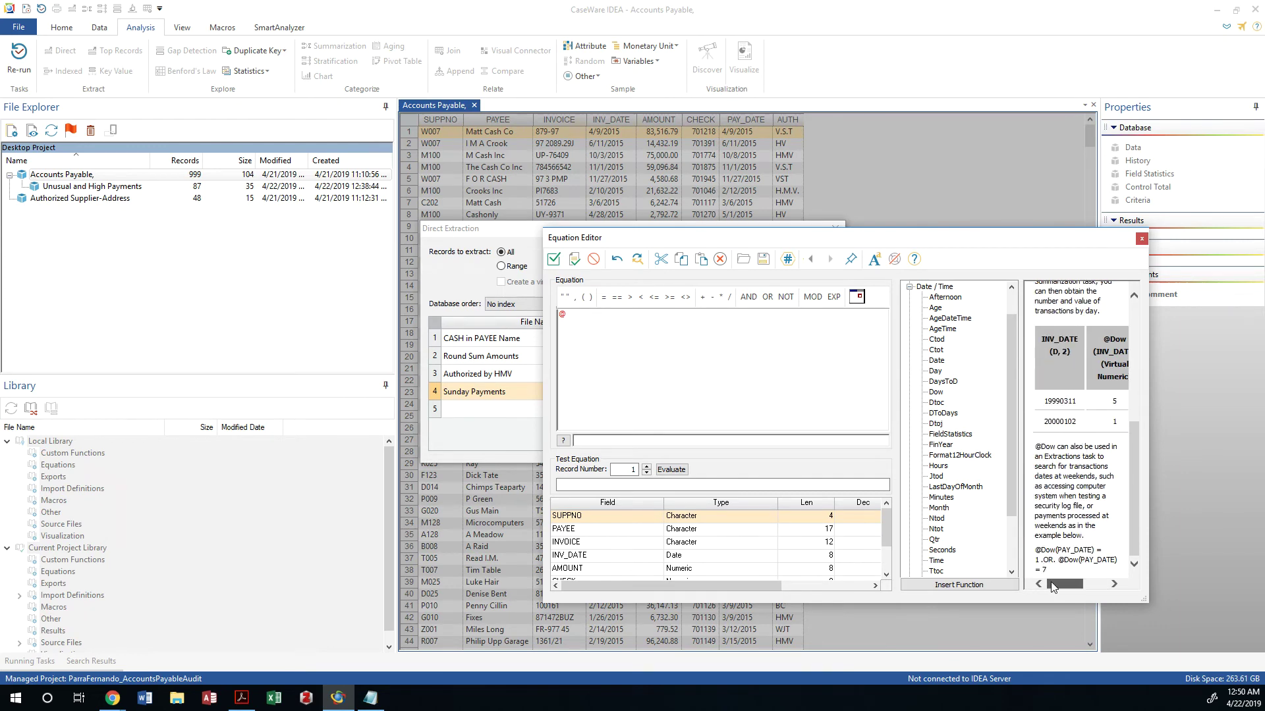
pyautogui.scroll(8, 1054, 442)
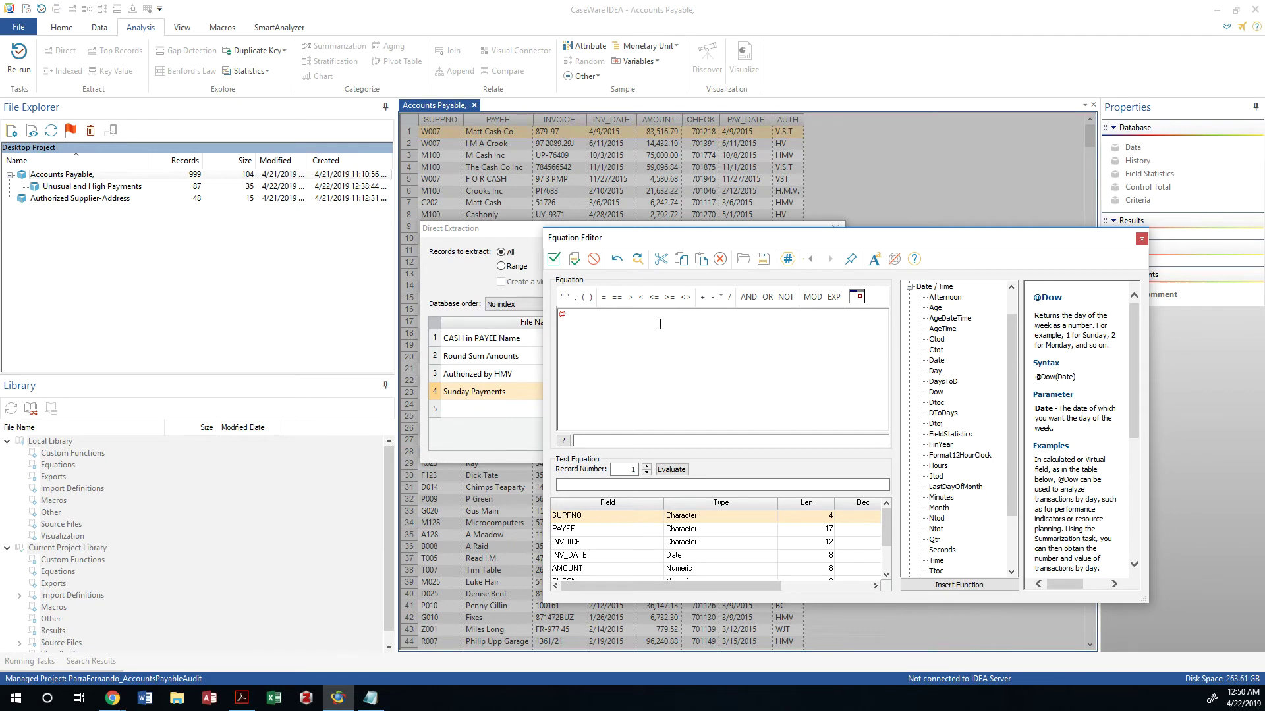
pyautogui.write('DOW(')
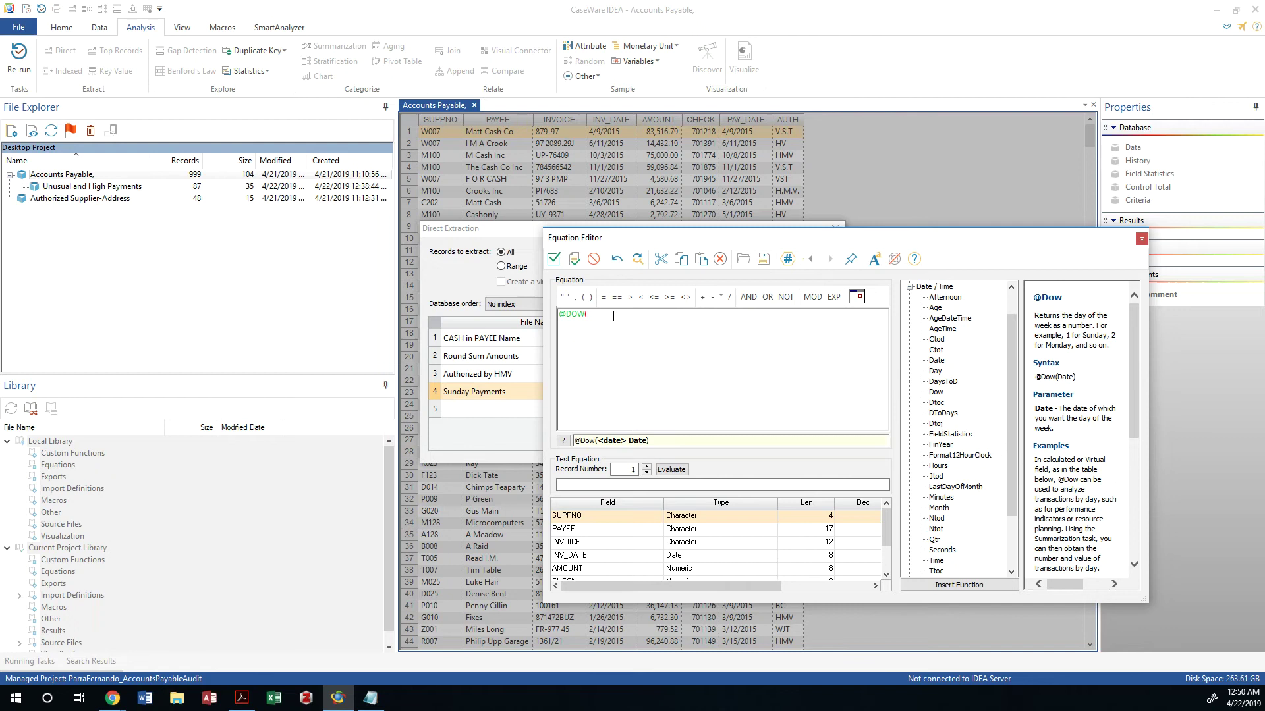
pyautogui.click(622, 555)
pyautogui.click(623, 569)
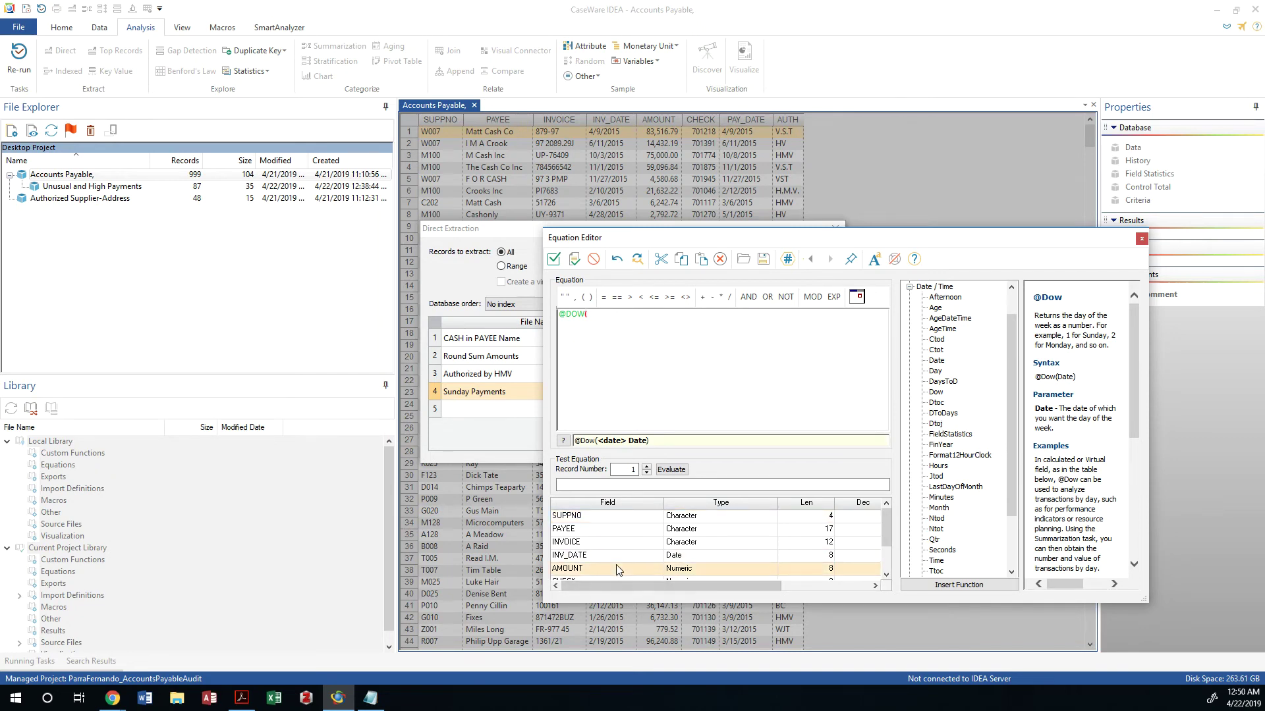
pyautogui.click(889, 560)
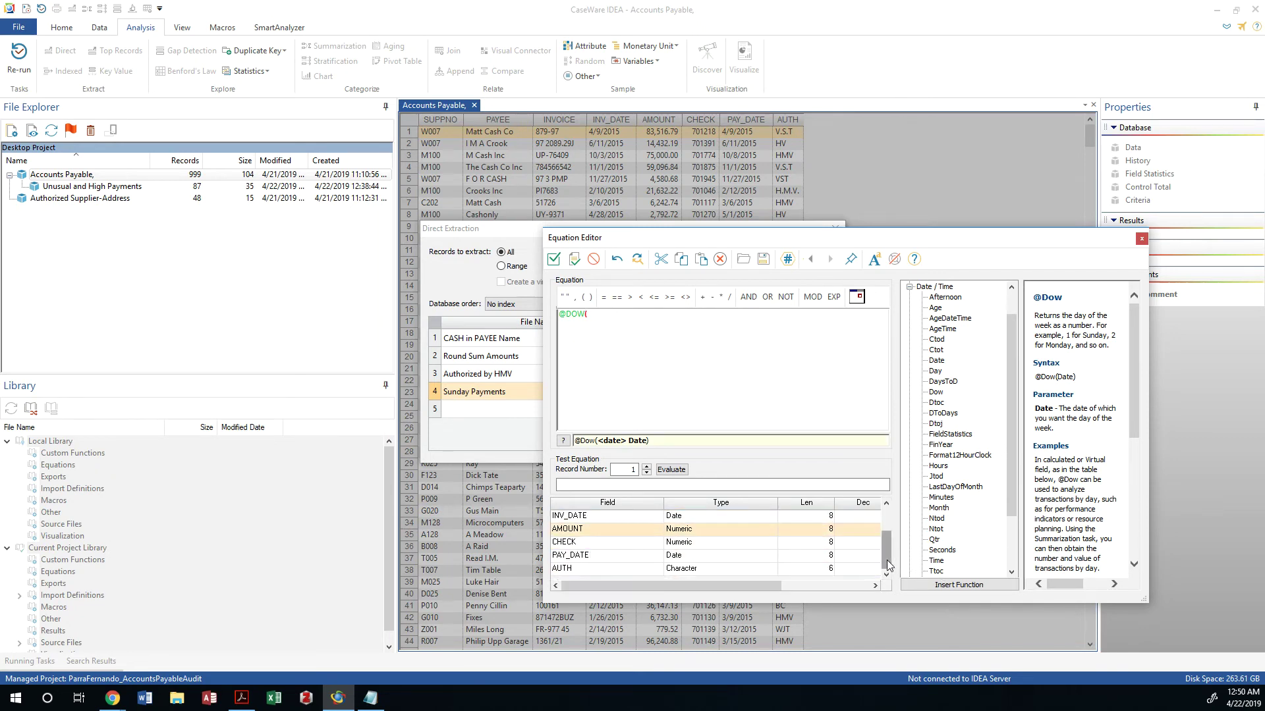
pyautogui.doubleClick(588, 556)
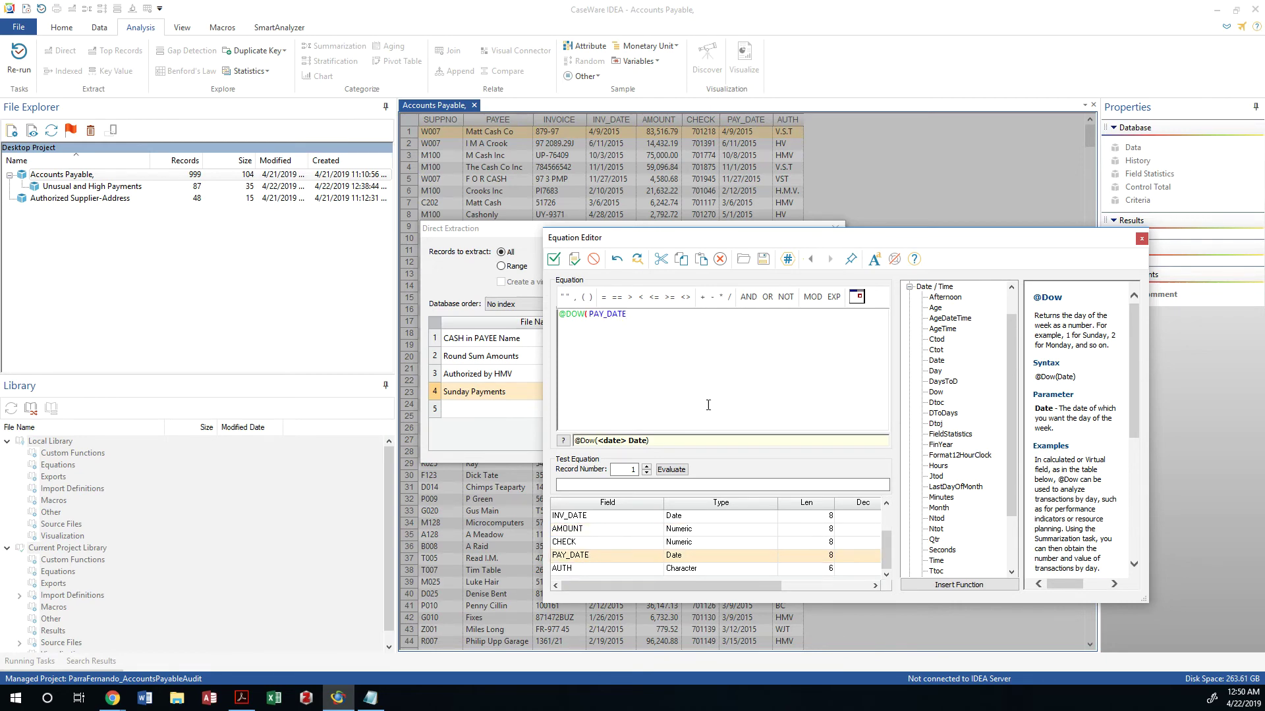
pyautogui.write(')')
pyautogui.scroll(-6, 1096, 441)
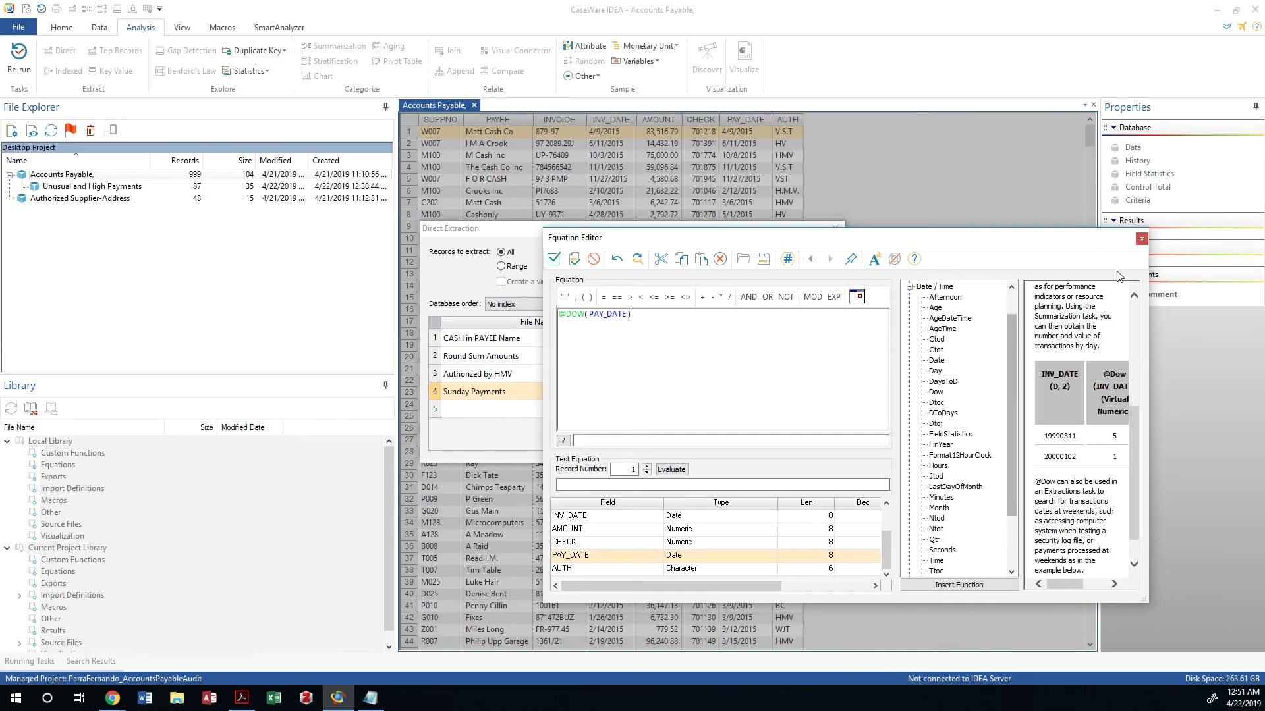
pyautogui.moveTo(800, 244); pyautogui.dragTo(478, 204)
pyautogui.moveTo(826, 321); pyautogui.dragTo(1227, 322)
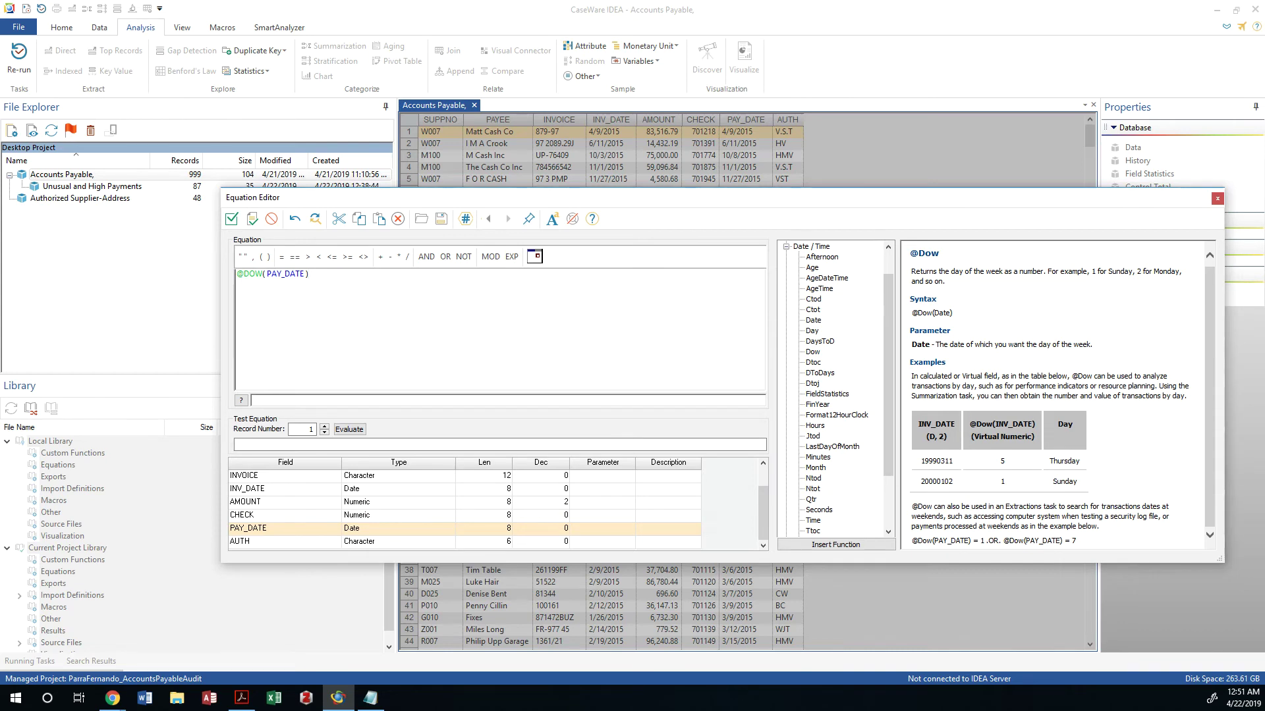
pyautogui.hotkey('alt', 'Tab')
pyautogui.doubleClick(847, 98)
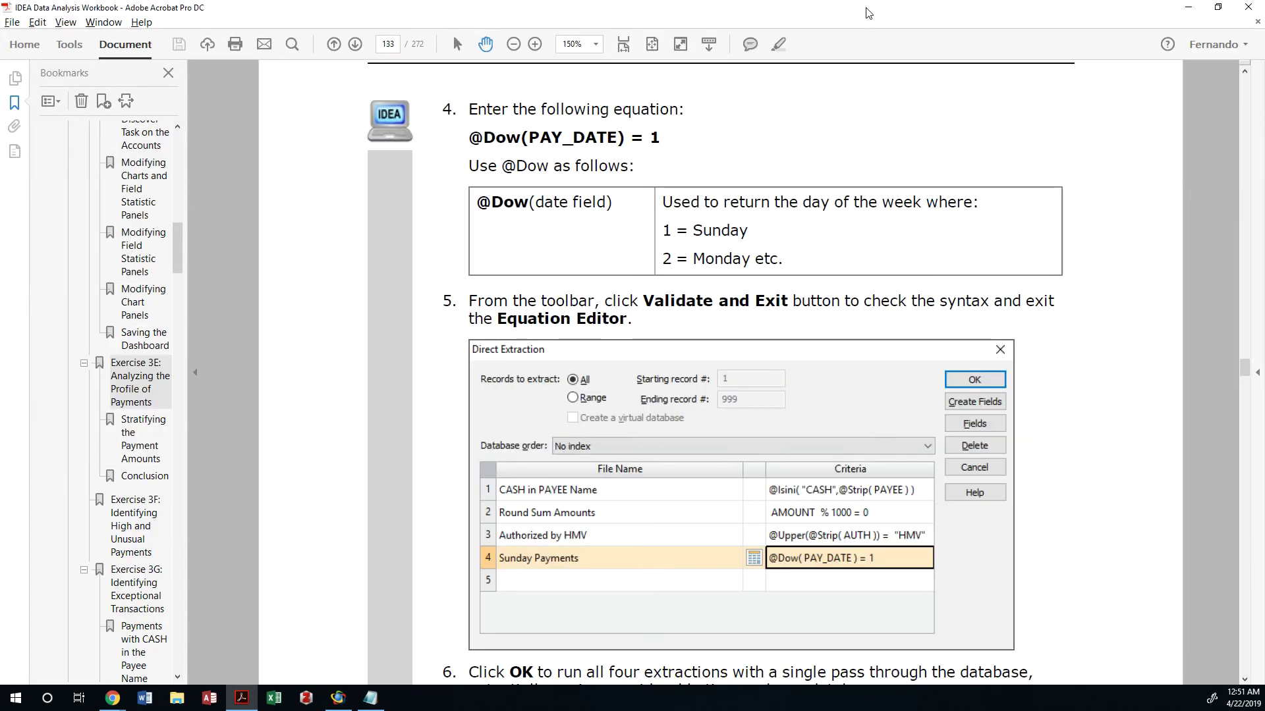
pyautogui.hotkey('alt', 'Tab')
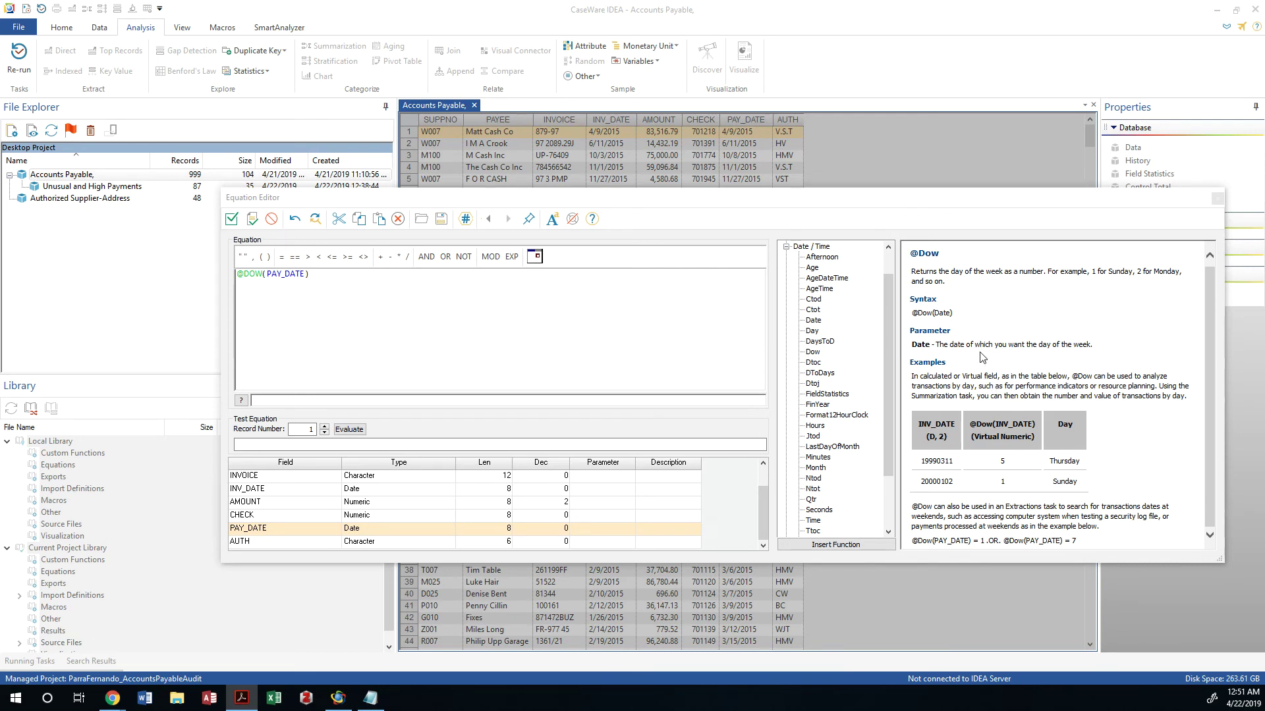
pyautogui.moveTo(999, 482); pyautogui.dragTo(1076, 485)
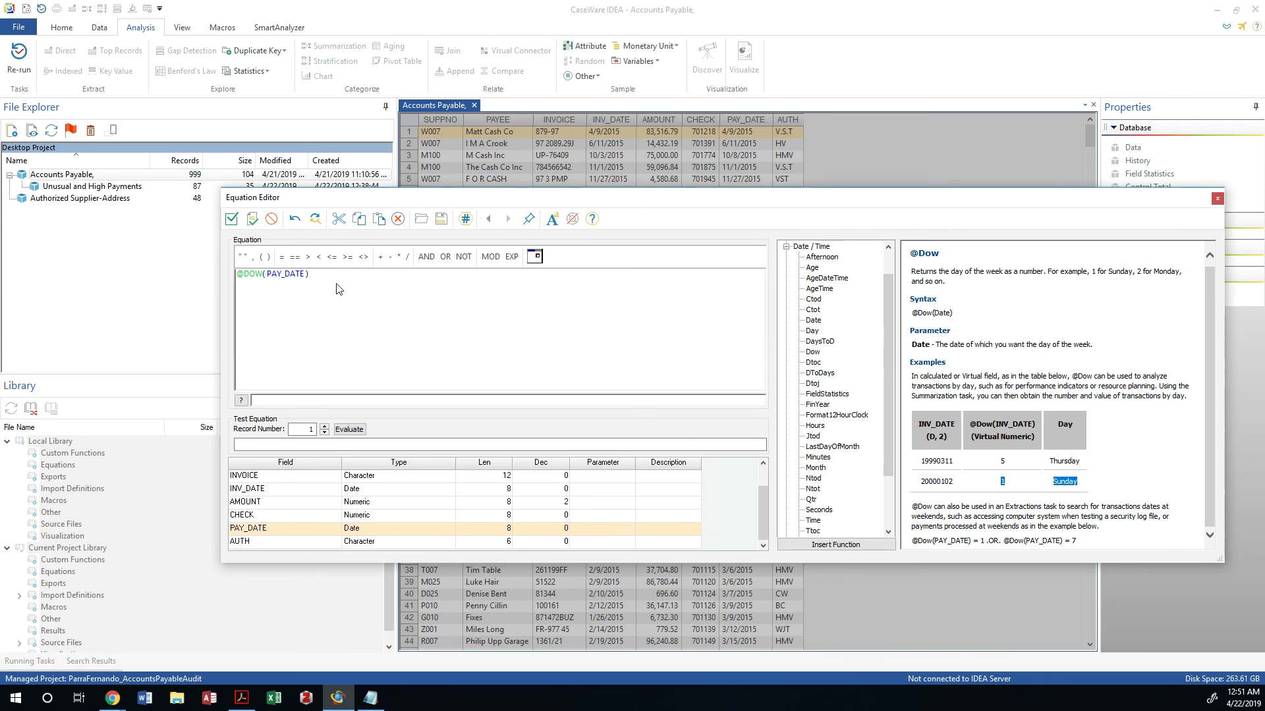
pyautogui.write('= 1')
pyautogui.click(251, 220)
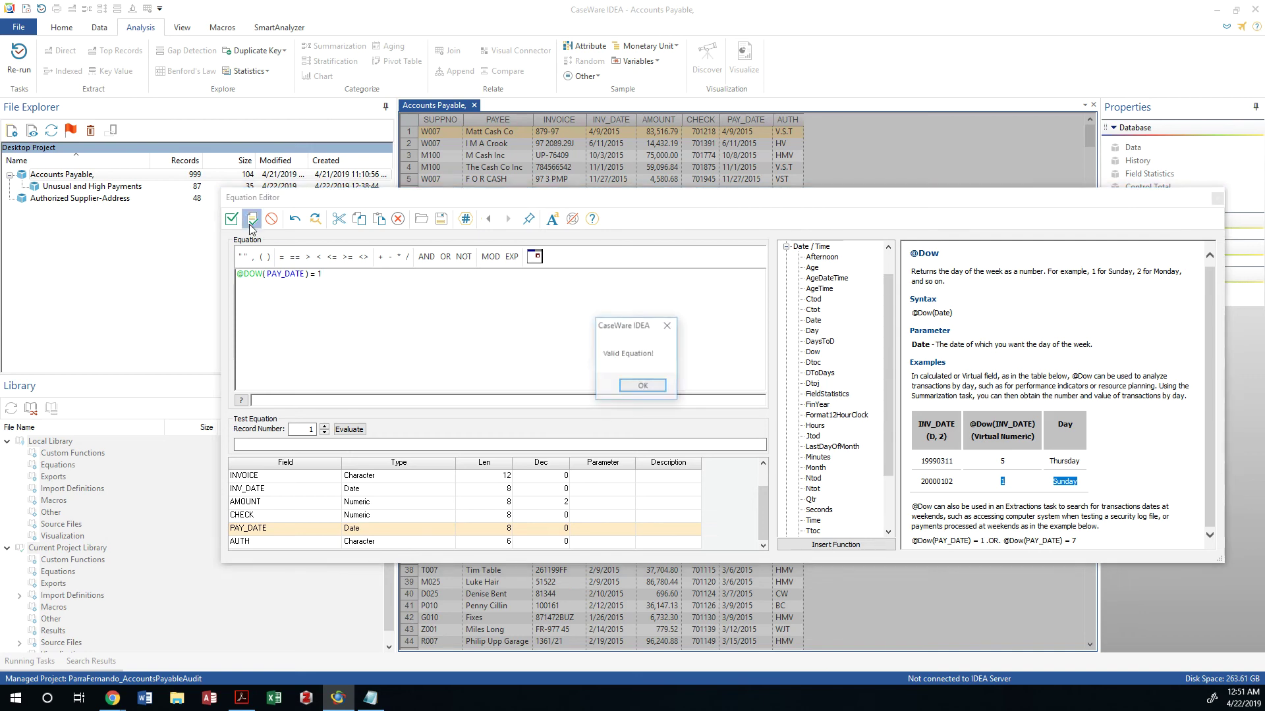
pyautogui.click(643, 385)
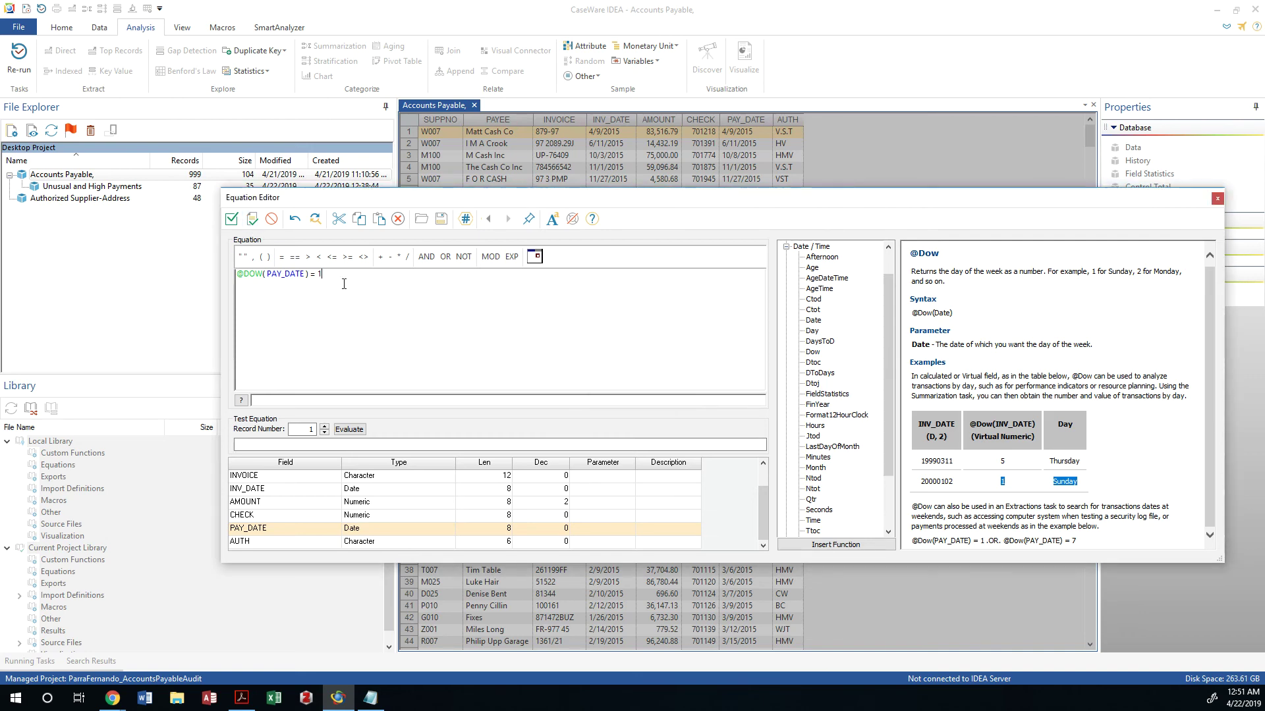
# Step: Run all four extractions and paste the results screenshot below the Exercise 3G heading
pyautogui.click(231, 219)
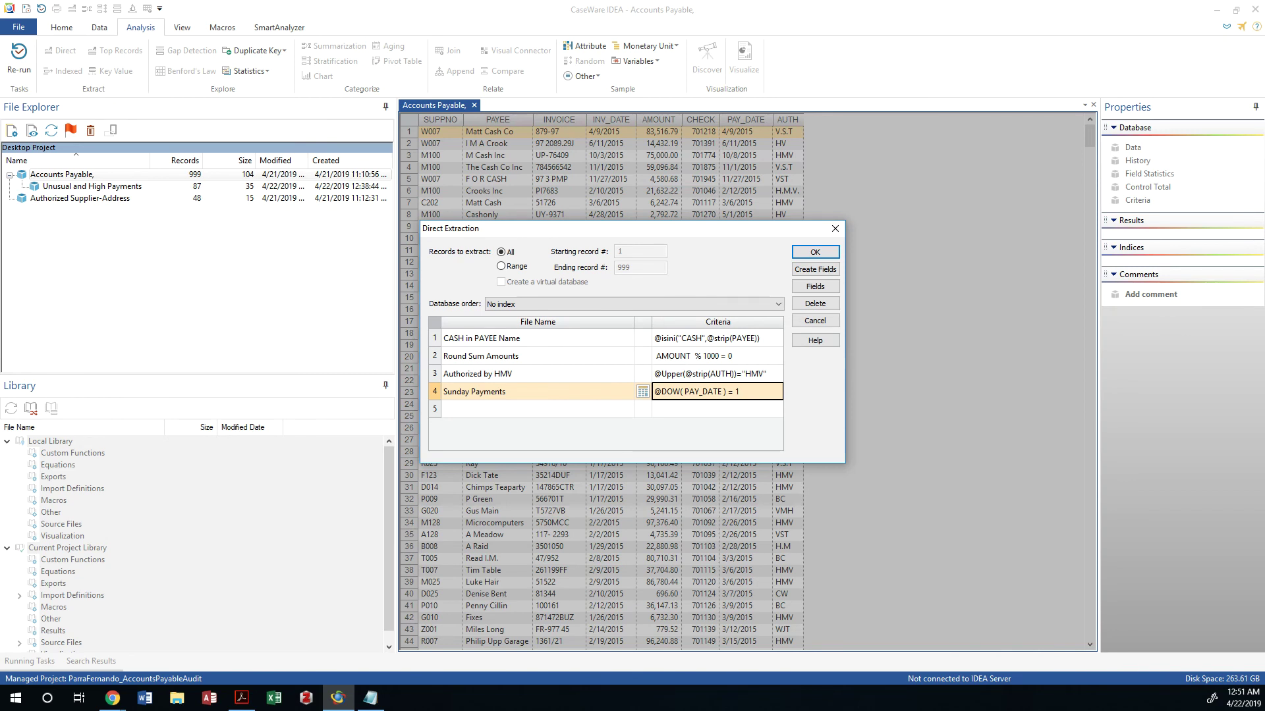
pyautogui.click(823, 252)
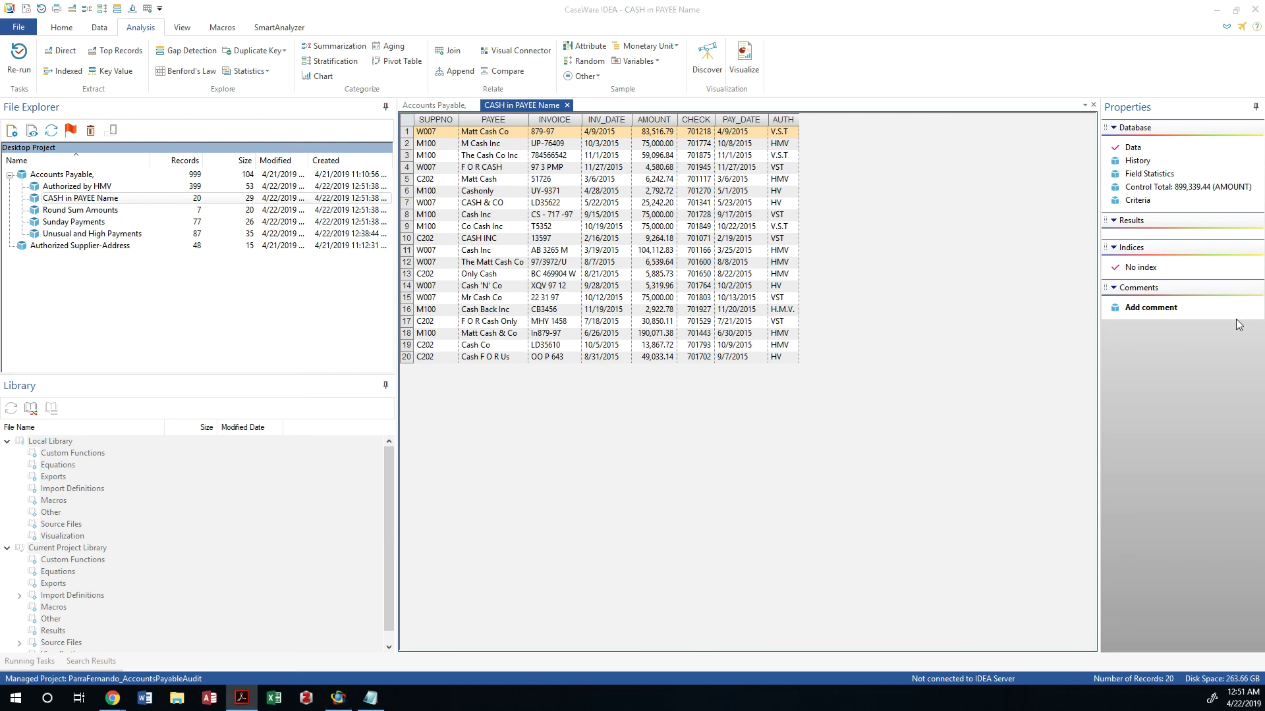
pyautogui.hotkey('alt', 'Tab')
pyautogui.click(685, 305)
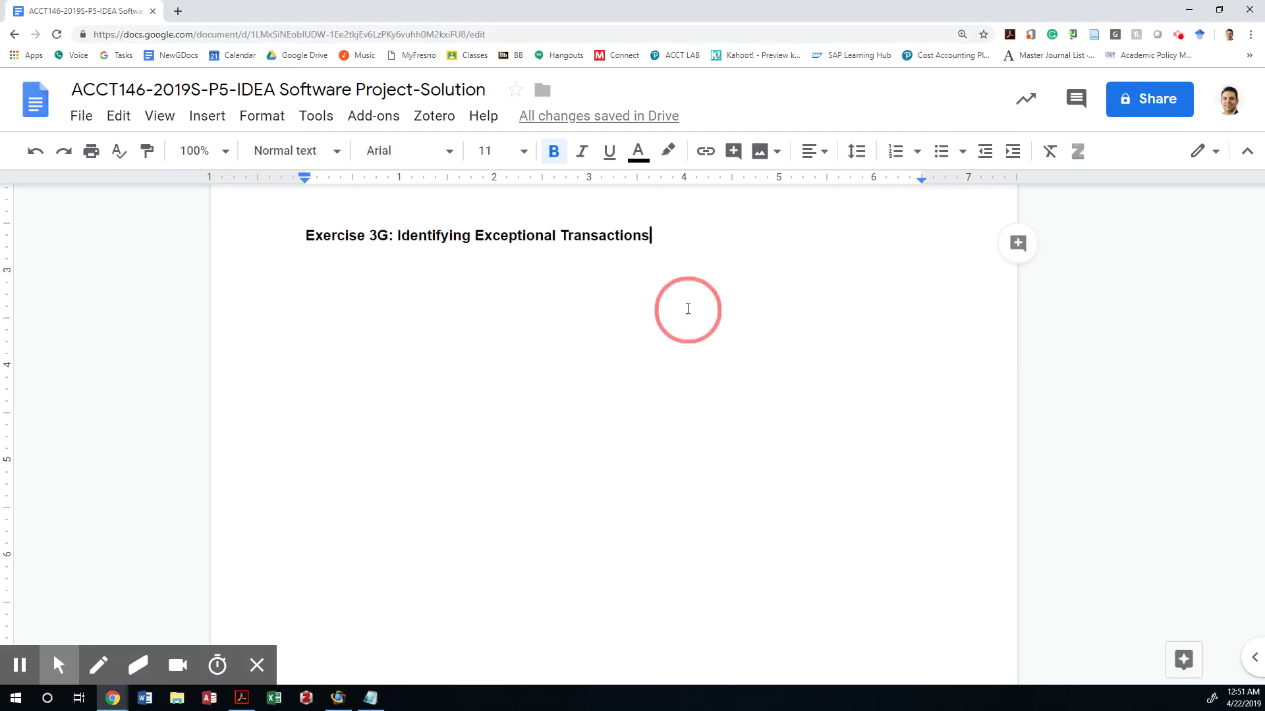
pyautogui.press('Return')
pyautogui.hotkey('ctrl', 'v')
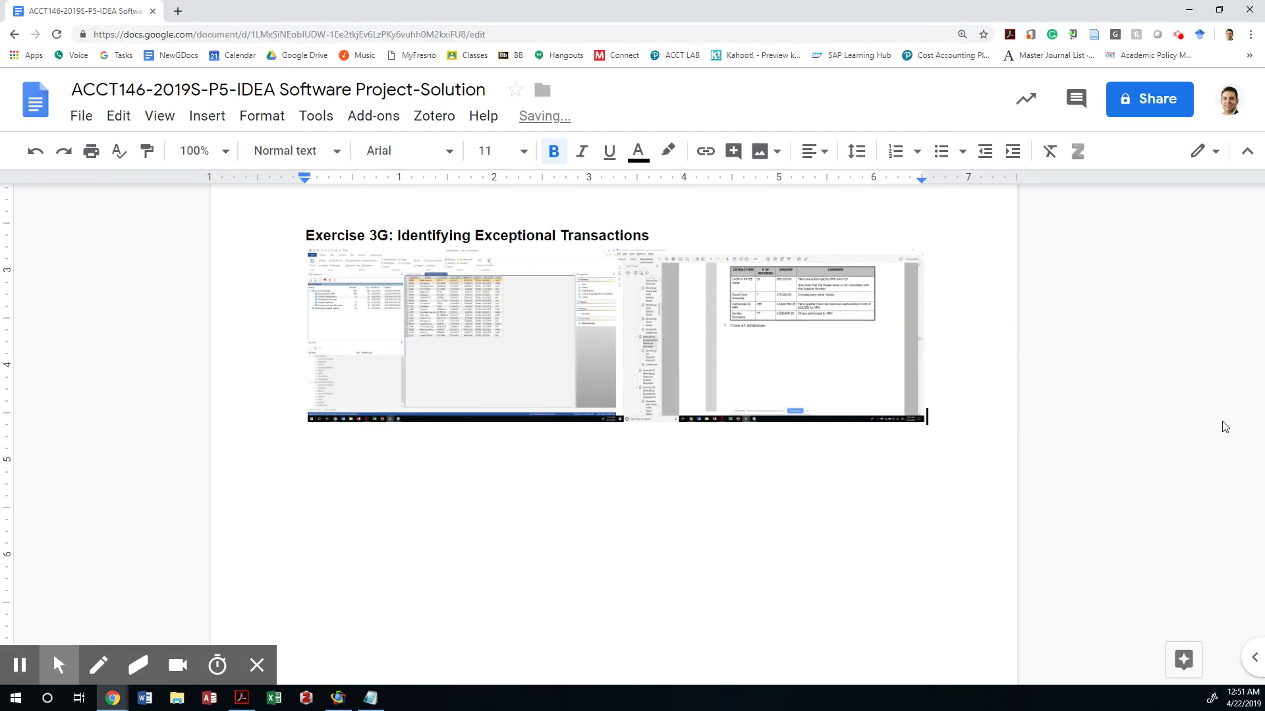